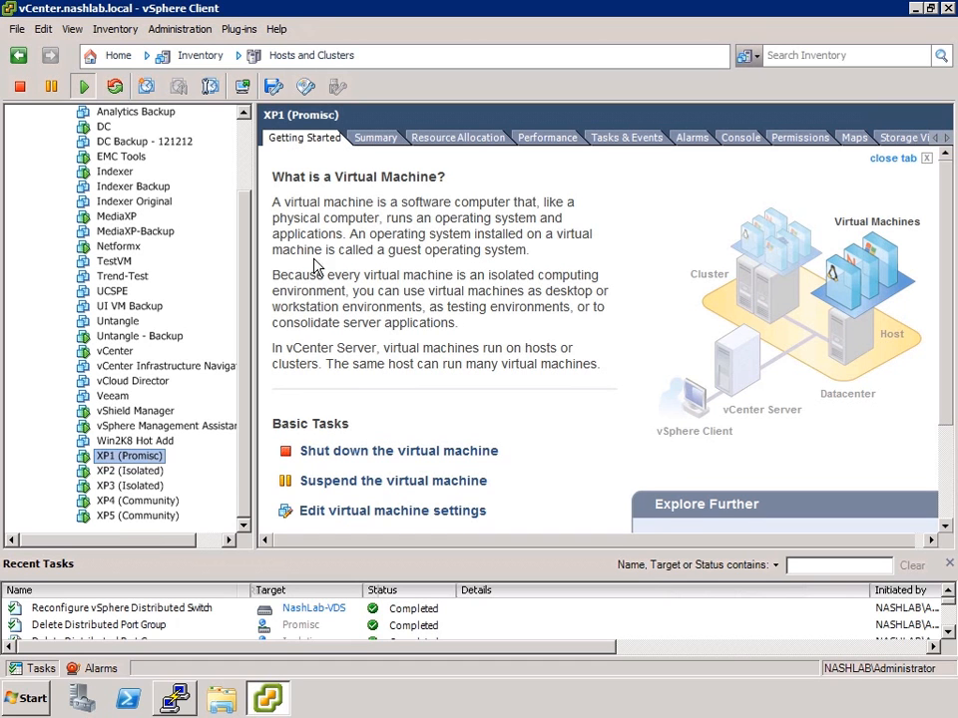
# Examine the DRS rules of the Cybertron cluster, including the VM and host groups in the XP Group rule, leaving the settings unmodified
pyautogui.scroll(2, 245, 176)
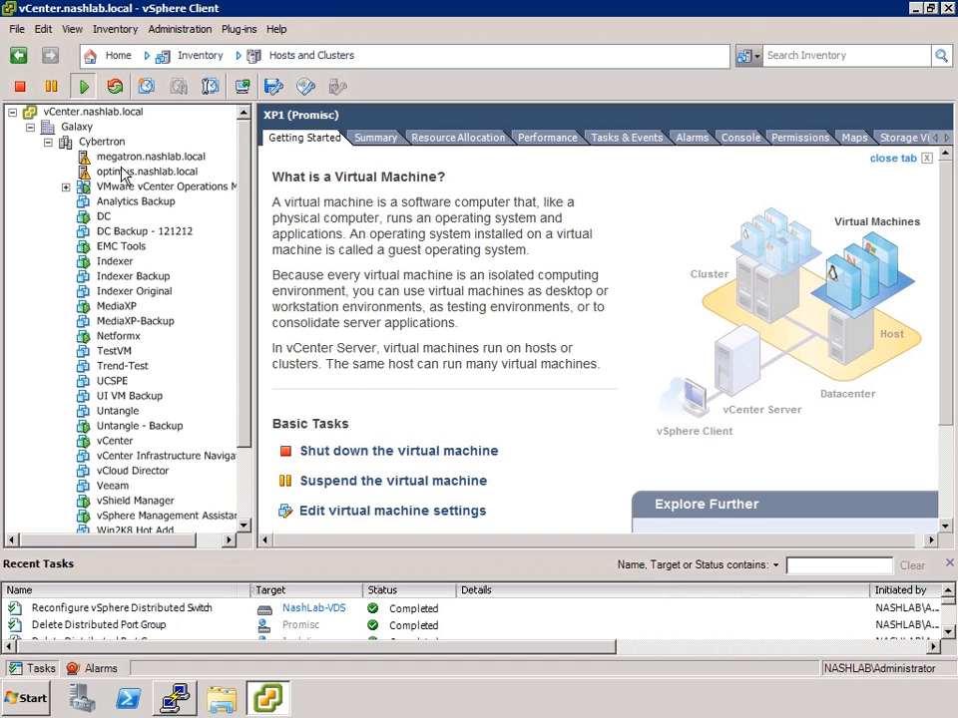
pyautogui.click(100, 142)
pyautogui.rightClick(102, 143)
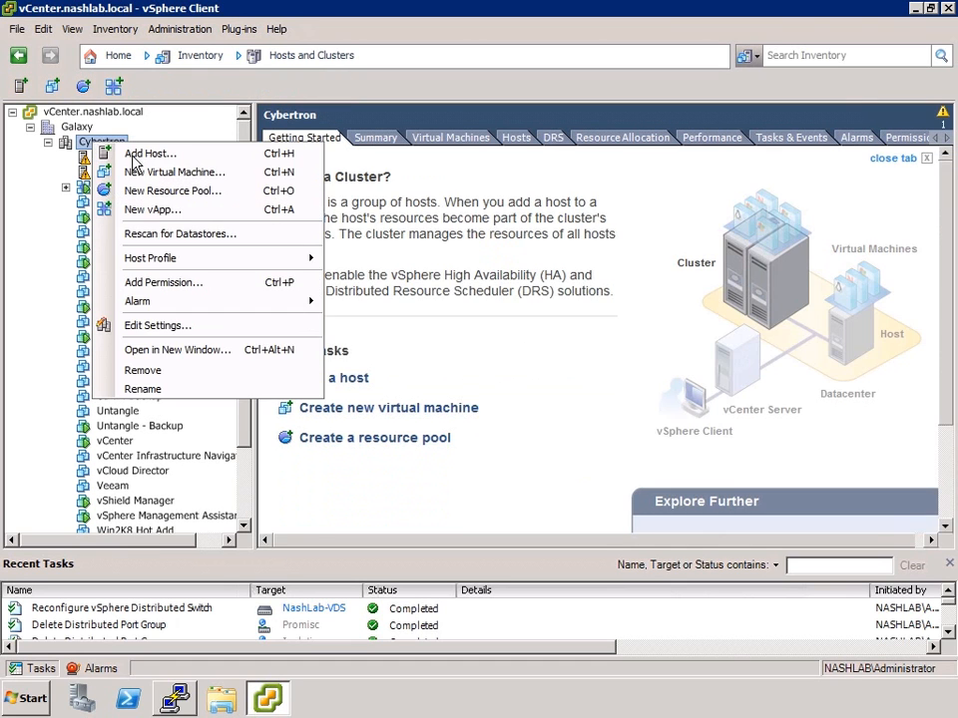
pyautogui.click(141, 327)
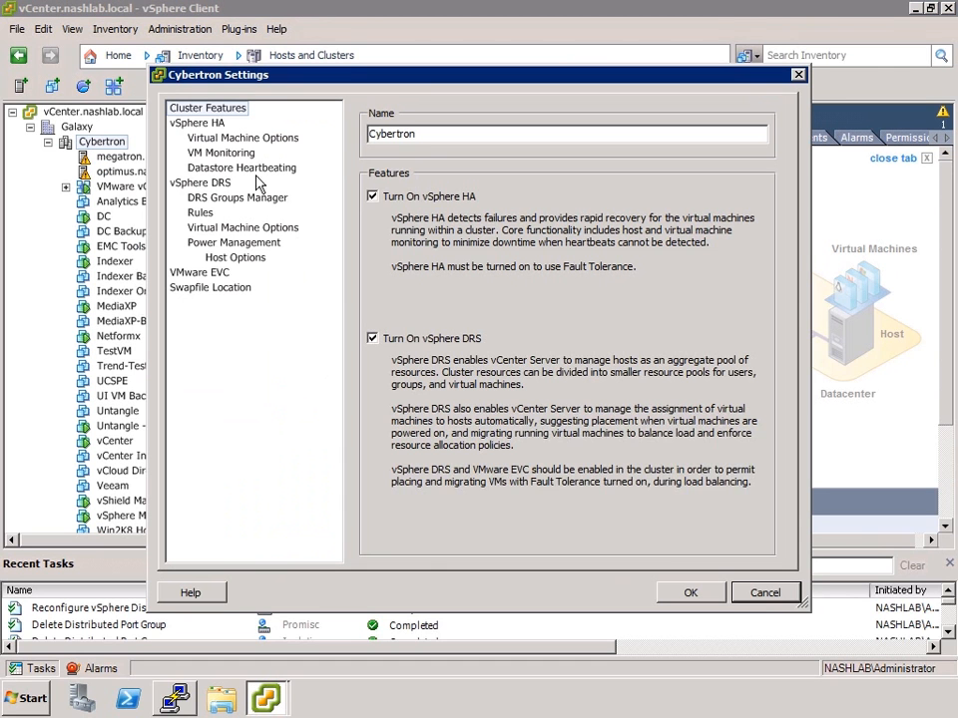
pyautogui.click(200, 212)
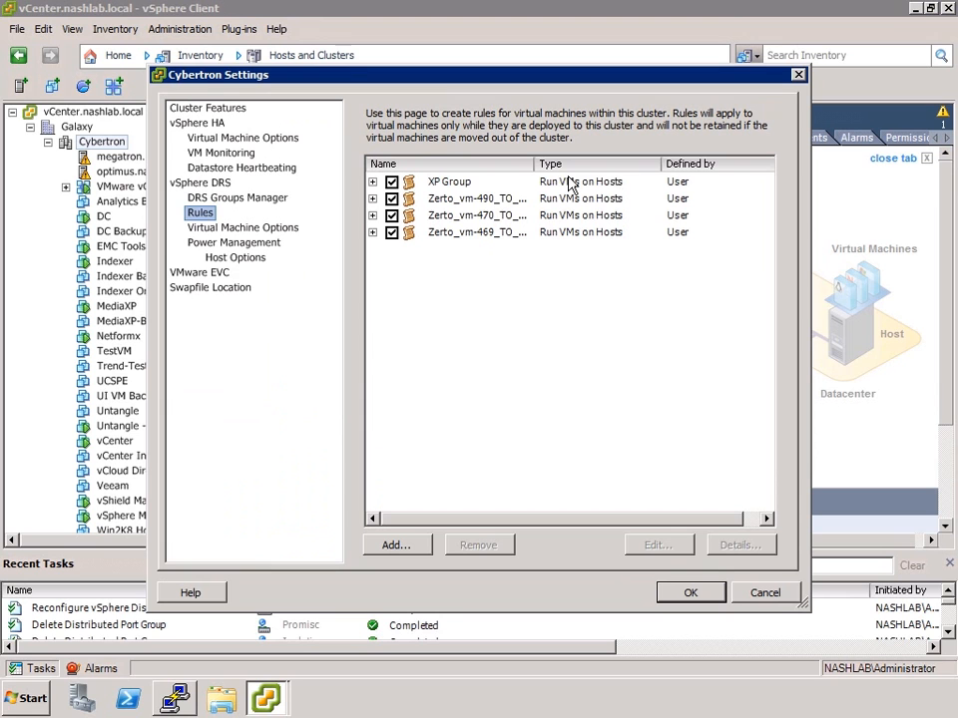
pyautogui.click(372, 182)
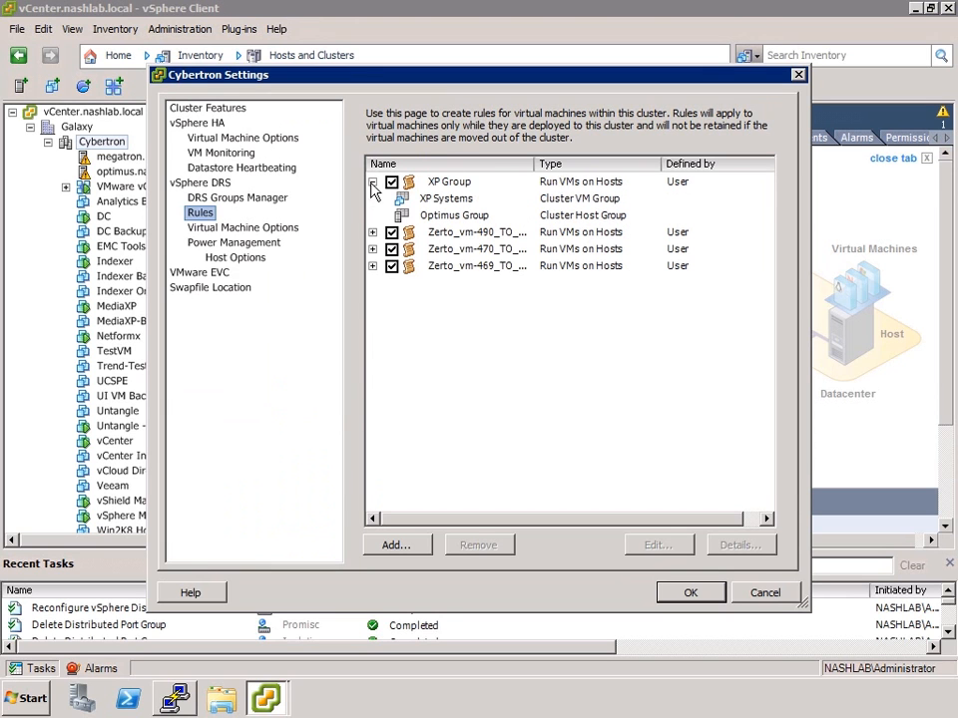
pyautogui.click(454, 201)
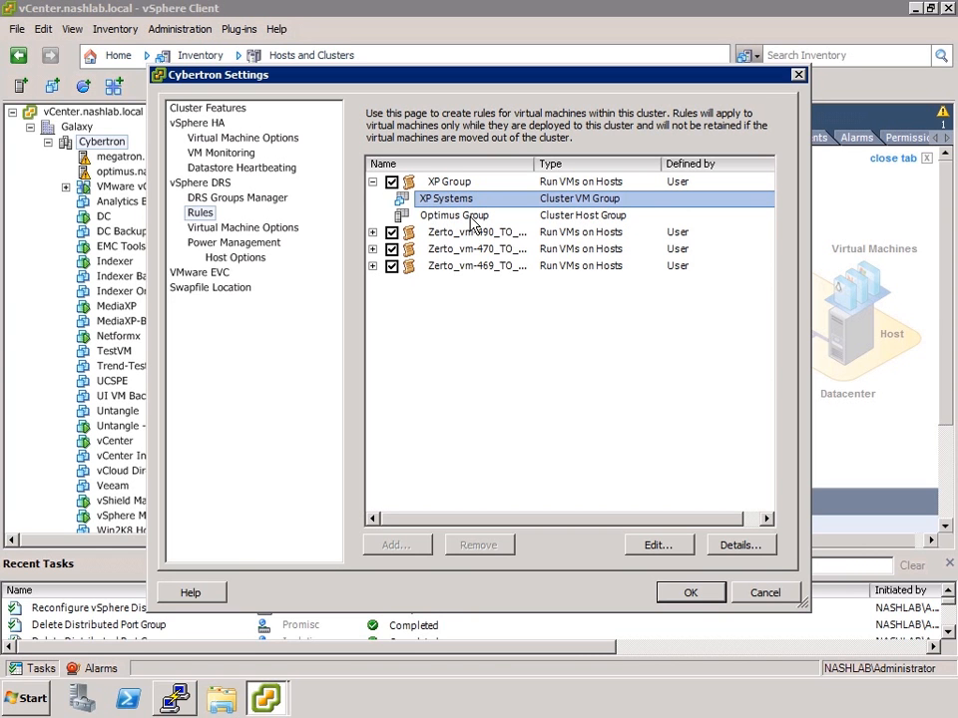
pyautogui.click(756, 593)
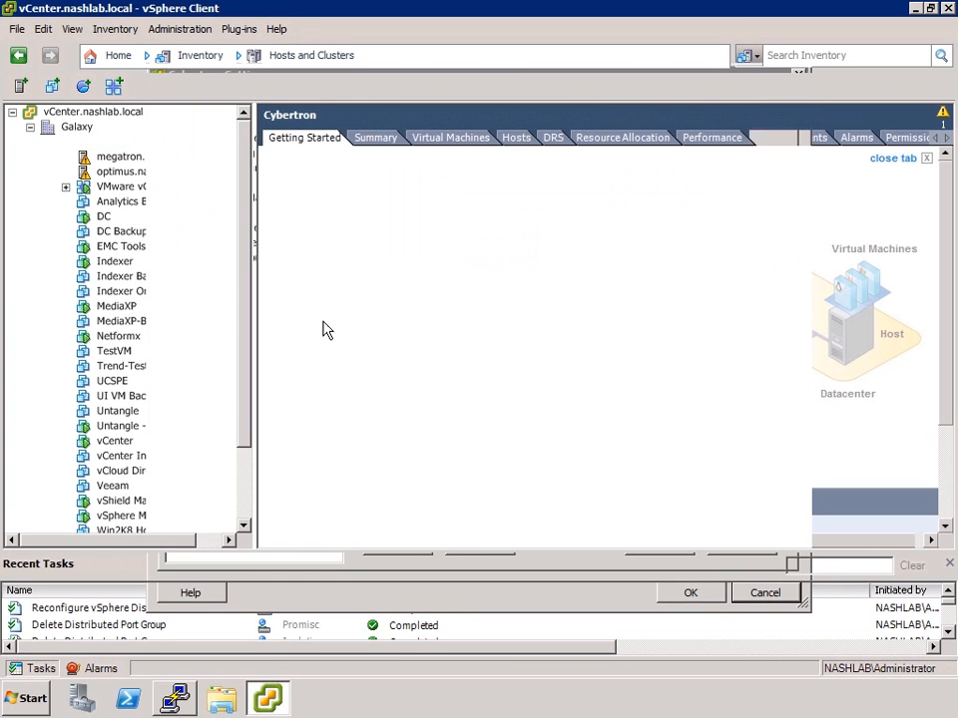
# In the settings of the NashLab-VDS distributed switch, add a primary private VLAN with ID 150
pyautogui.click(100, 55)
pyautogui.click(404, 164)
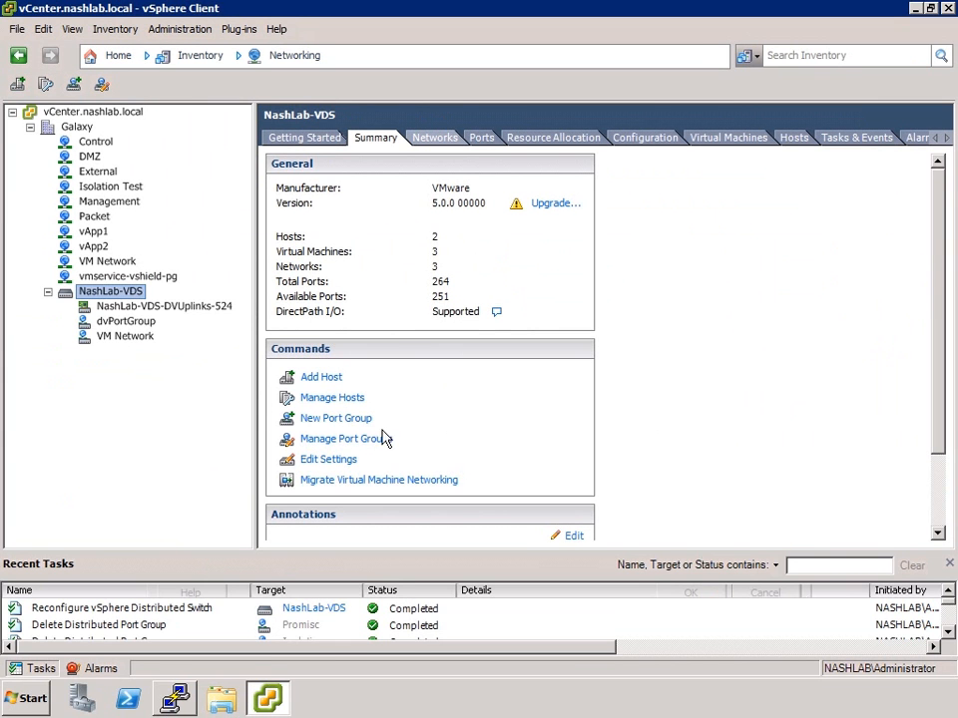
pyautogui.click(322, 462)
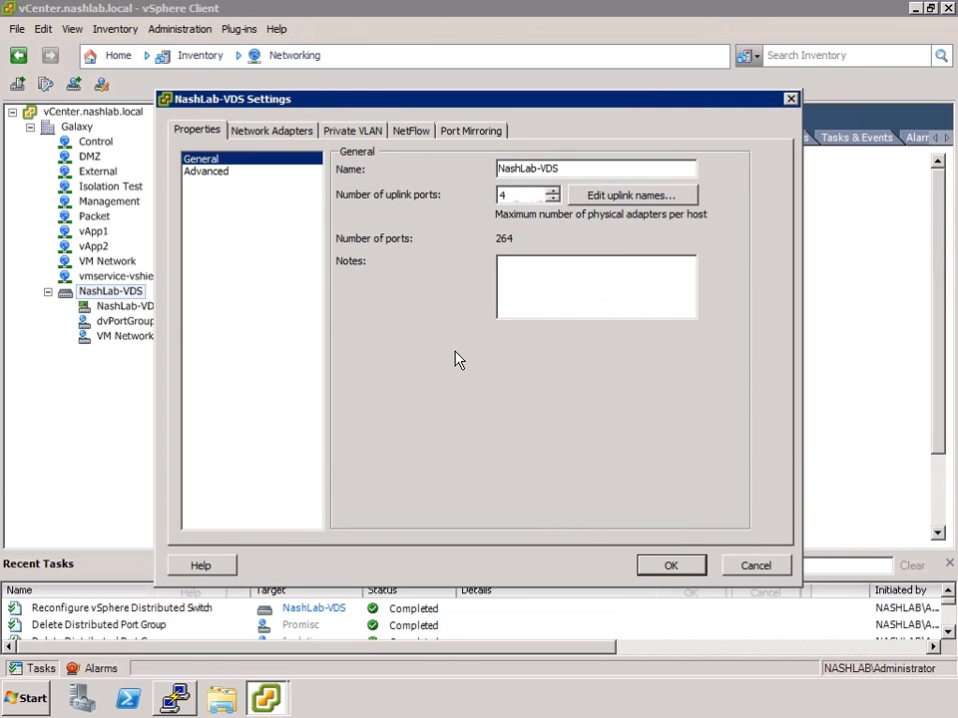
pyautogui.click(344, 132)
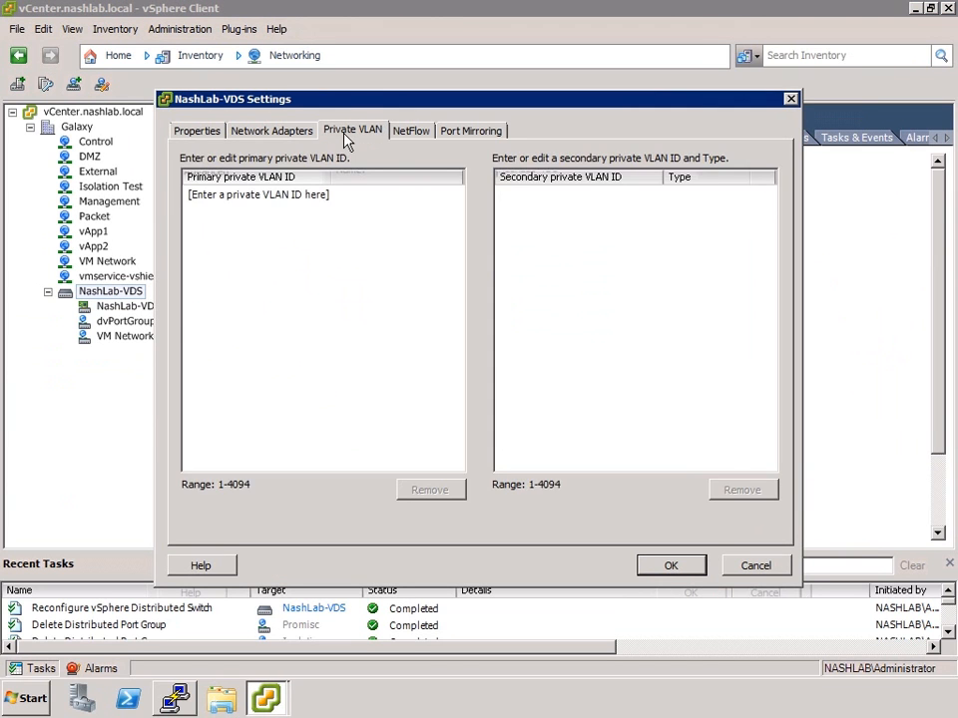
pyautogui.click(263, 198)
pyautogui.click(278, 199)
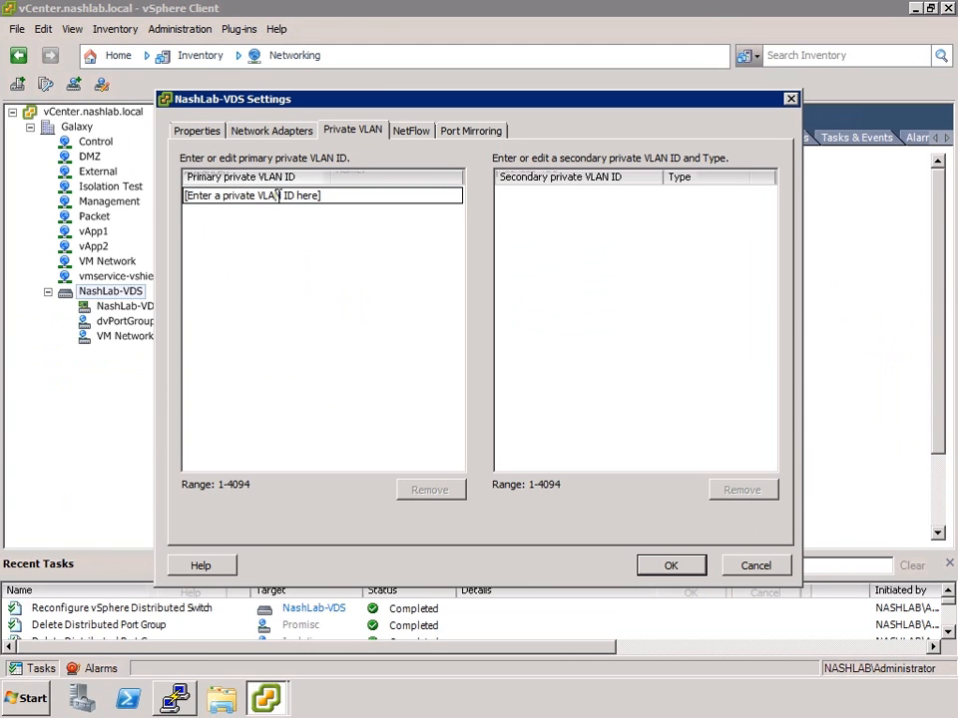
pyautogui.moveTo(349, 203); pyautogui.dragTo(144, 192)
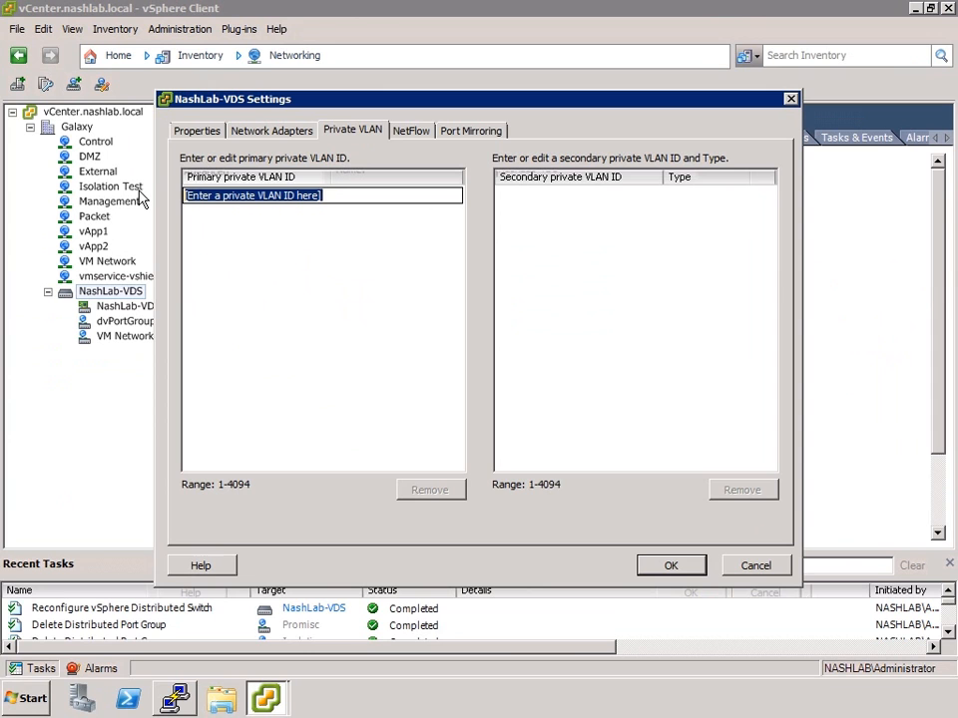
pyautogui.write('150')
pyautogui.press('Return')
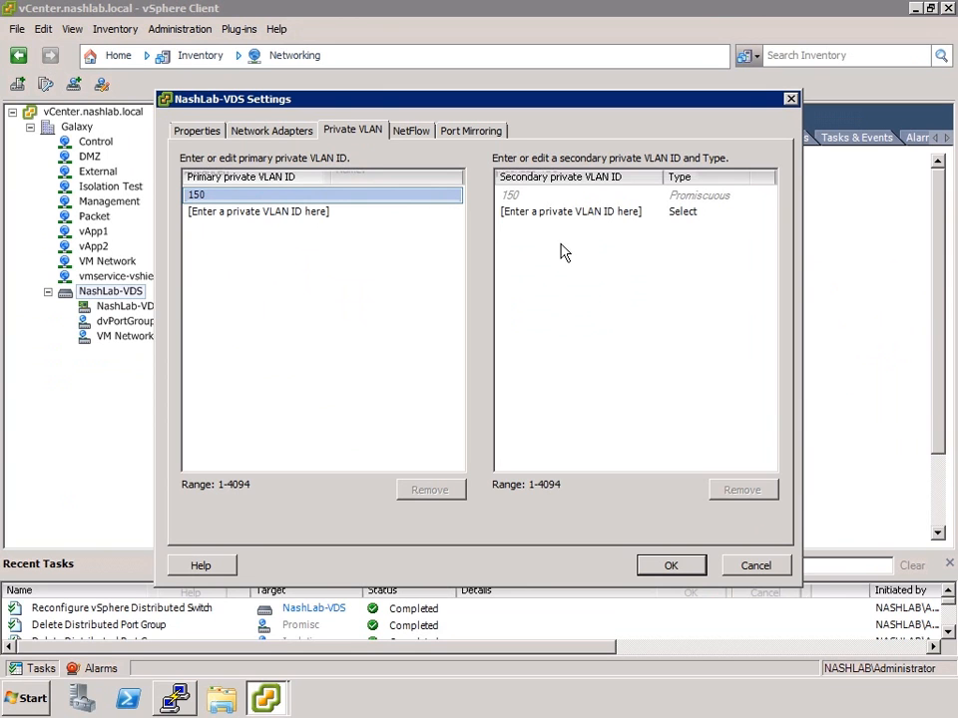
# Add a second primary private VLAN with ID 250 and compare the secondary entries of both primary VLANs
pyautogui.click(287, 213)
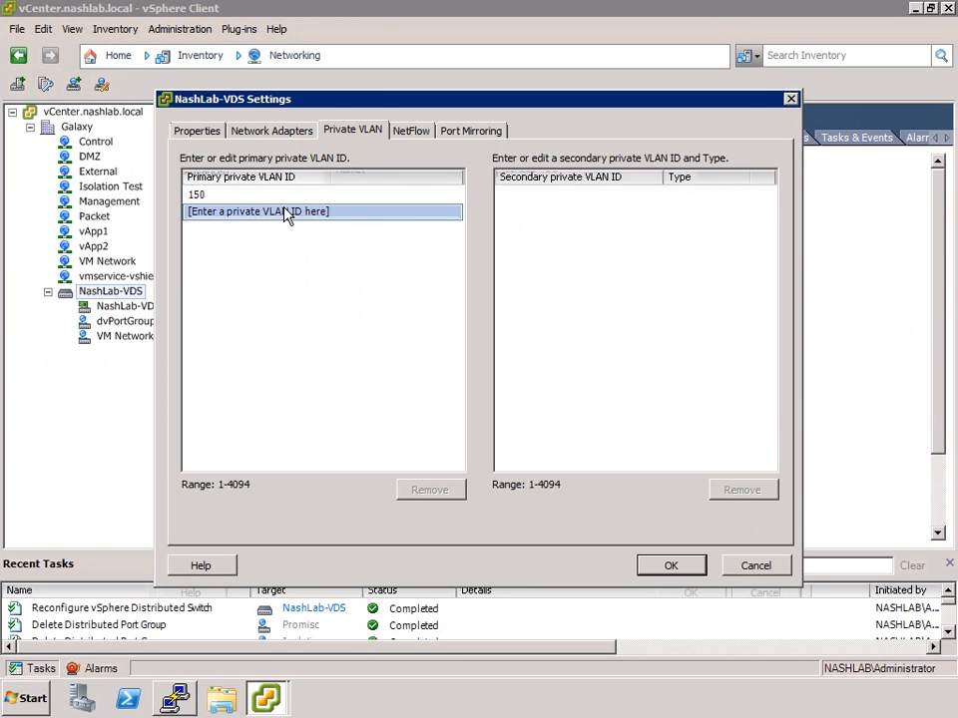
pyautogui.click(286, 214)
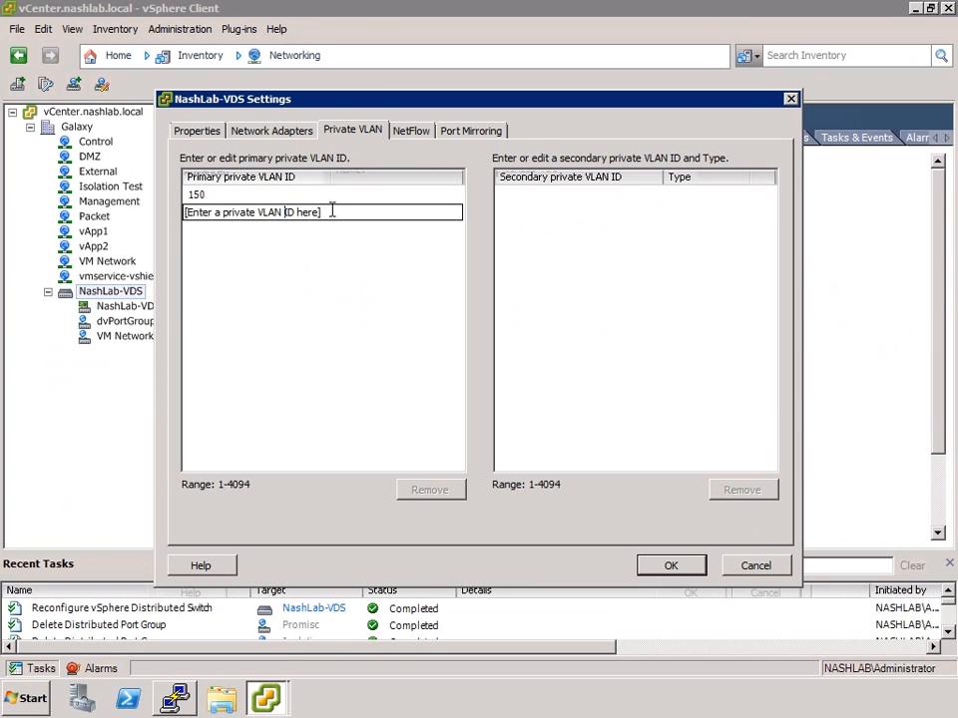
pyautogui.write('250')
pyautogui.press('Return')
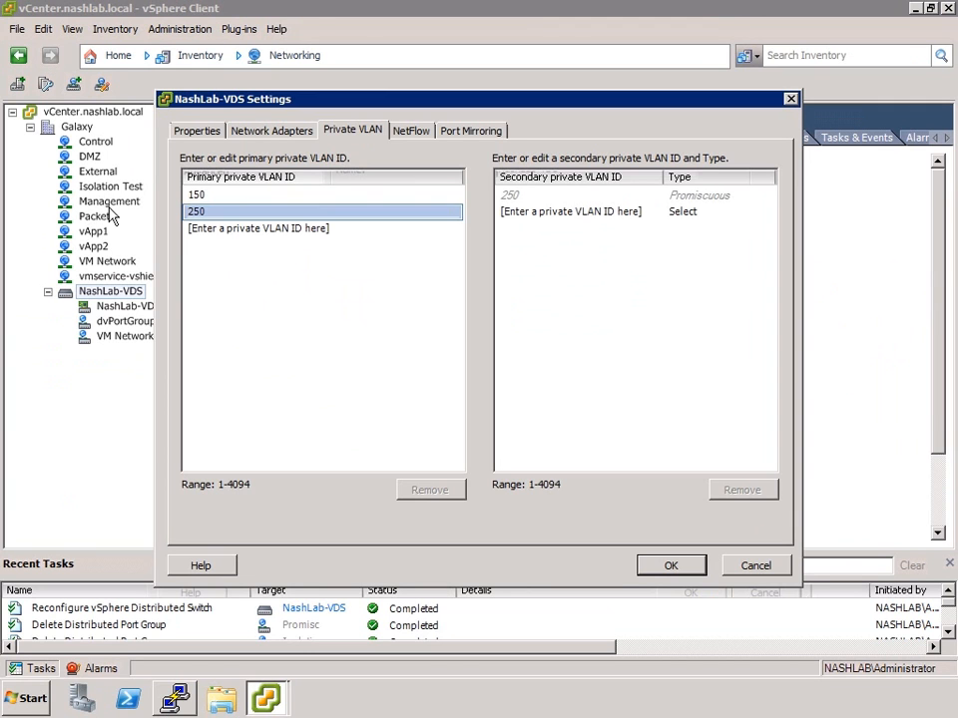
pyautogui.click(208, 195)
pyautogui.click(208, 213)
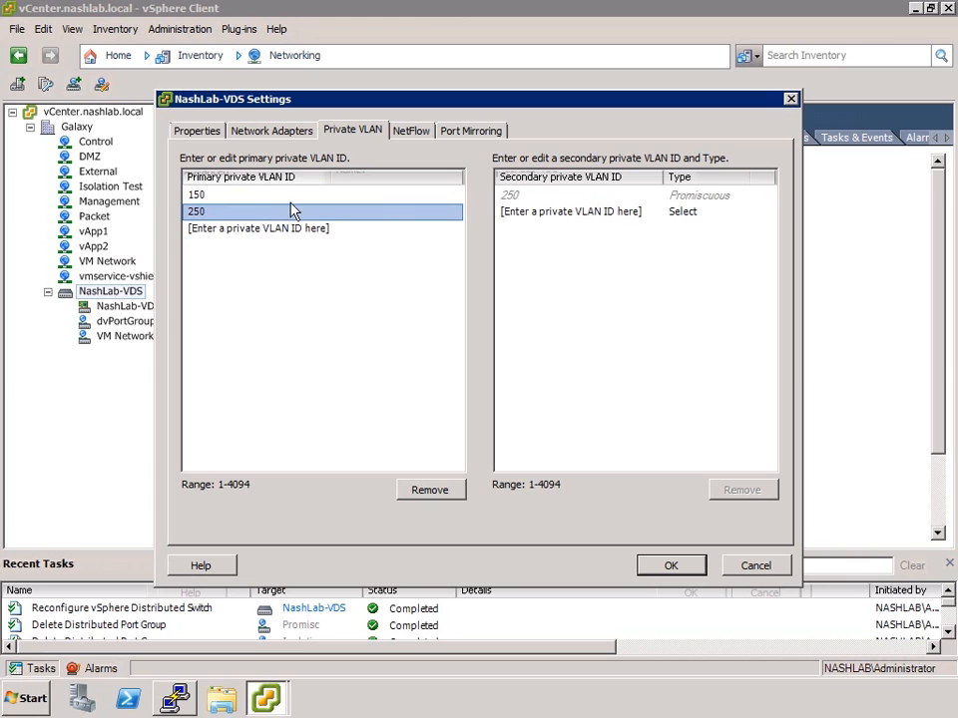
pyautogui.click(195, 196)
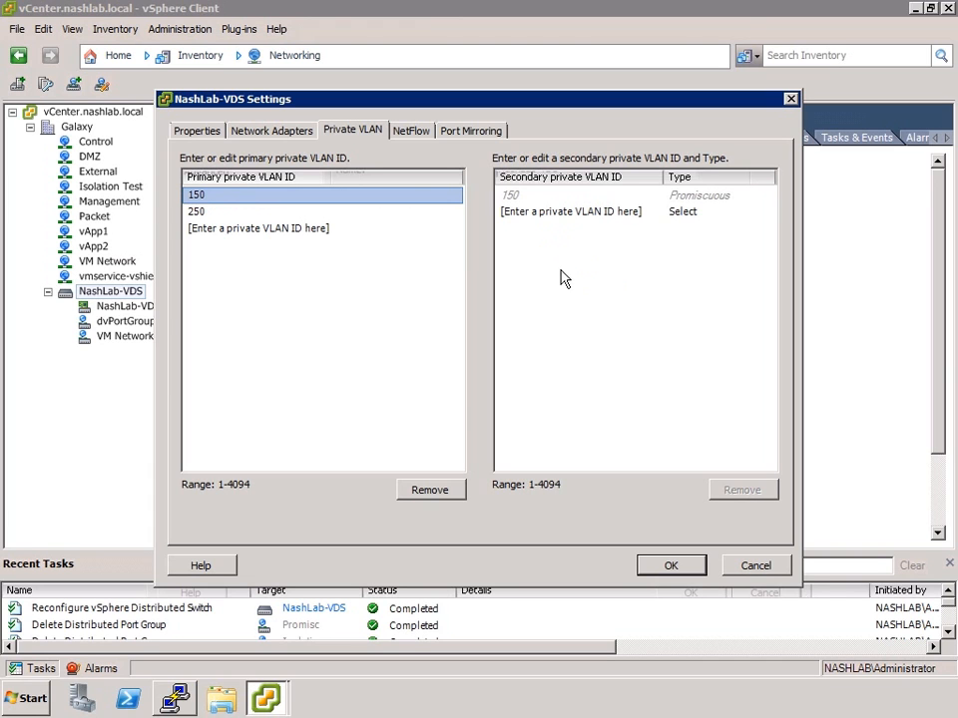
# Remove primary private VLAN 250 from the distributed switch
pyautogui.click(196, 212)
pyautogui.click(436, 490)
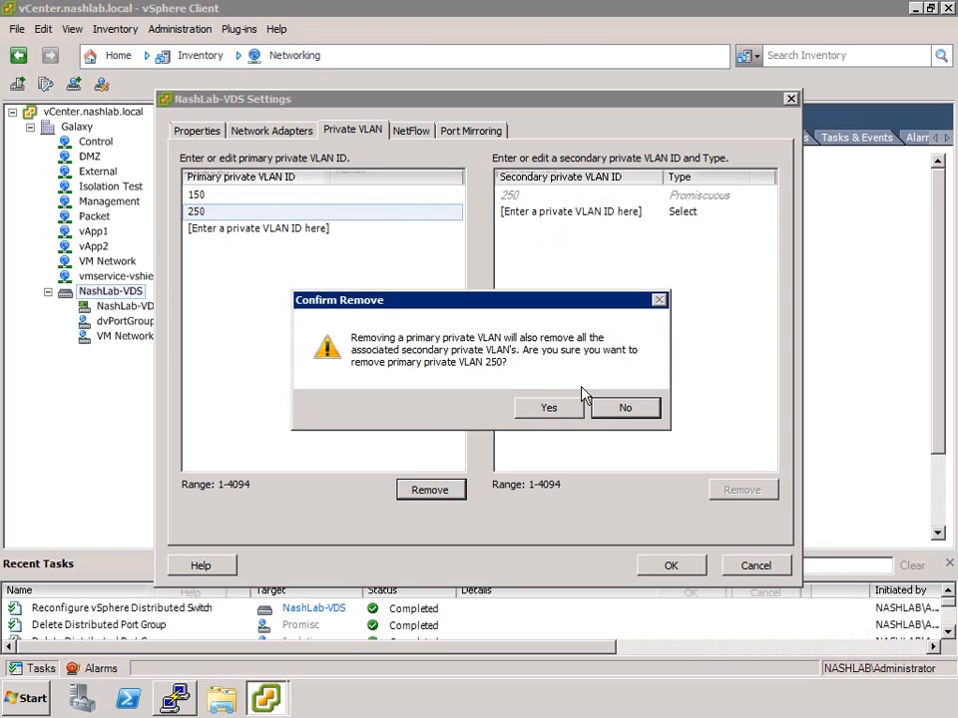
pyautogui.click(567, 409)
# Under primary private VLAN 150, add secondary private VLAN 151 with the type Isolated
pyautogui.click(245, 194)
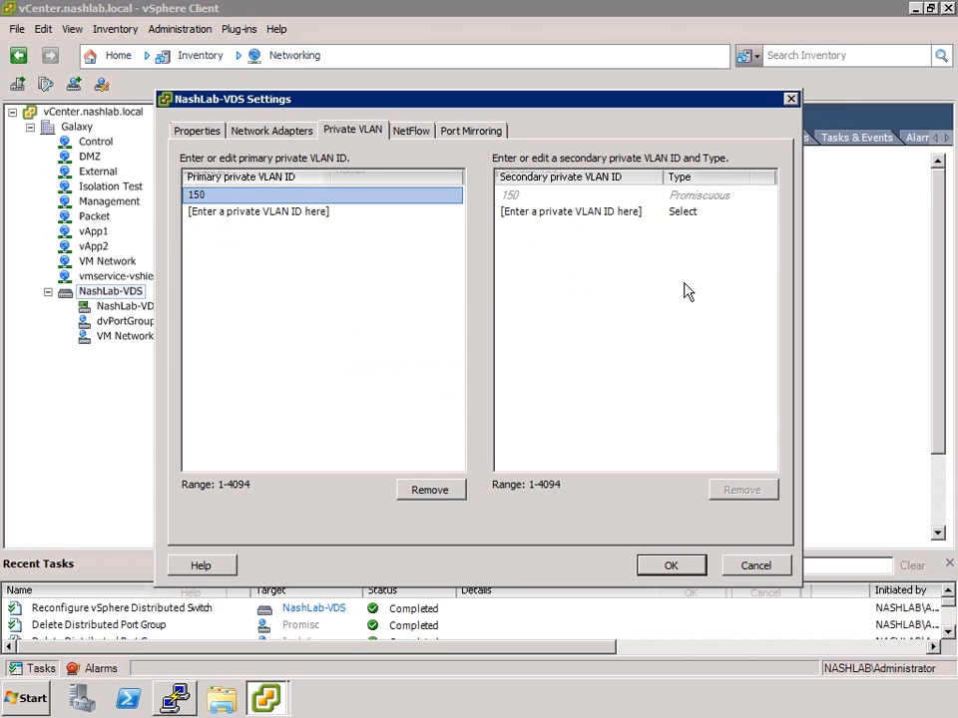
pyautogui.click(576, 214)
pyautogui.click(581, 211)
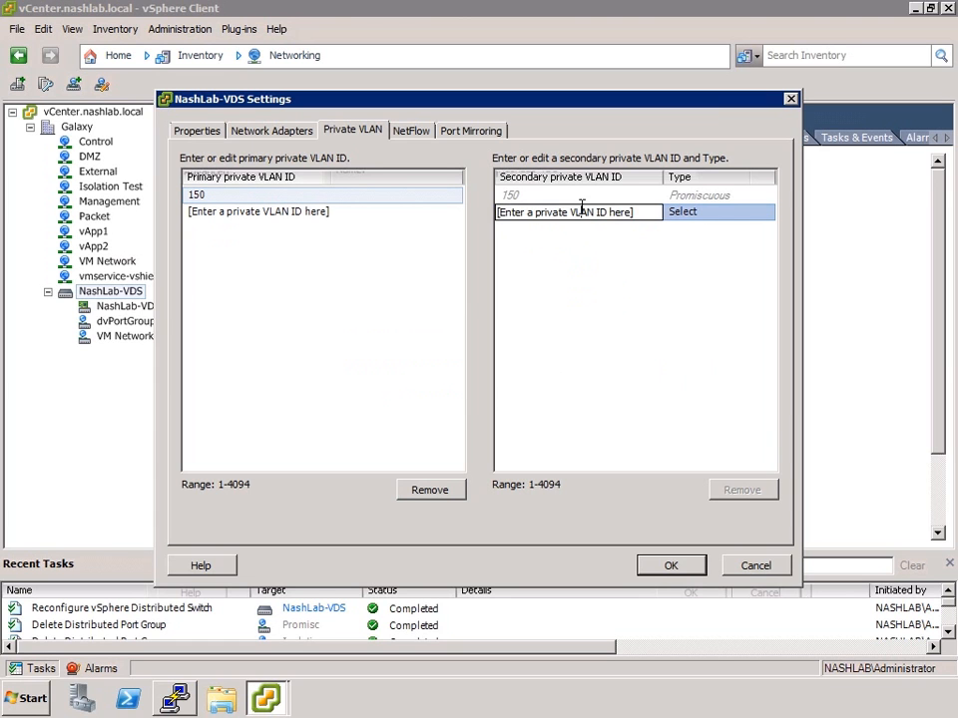
pyautogui.moveTo(654, 211); pyautogui.dragTo(415, 203)
pyautogui.write('151')
pyautogui.click(564, 272)
pyautogui.click(768, 212)
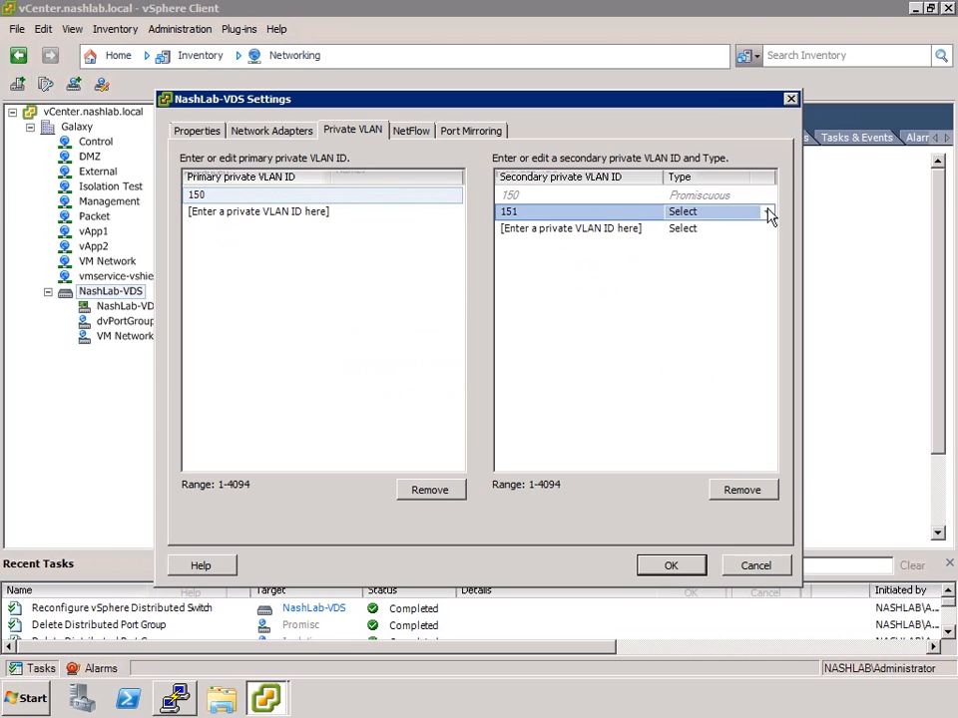
pyautogui.click(768, 212)
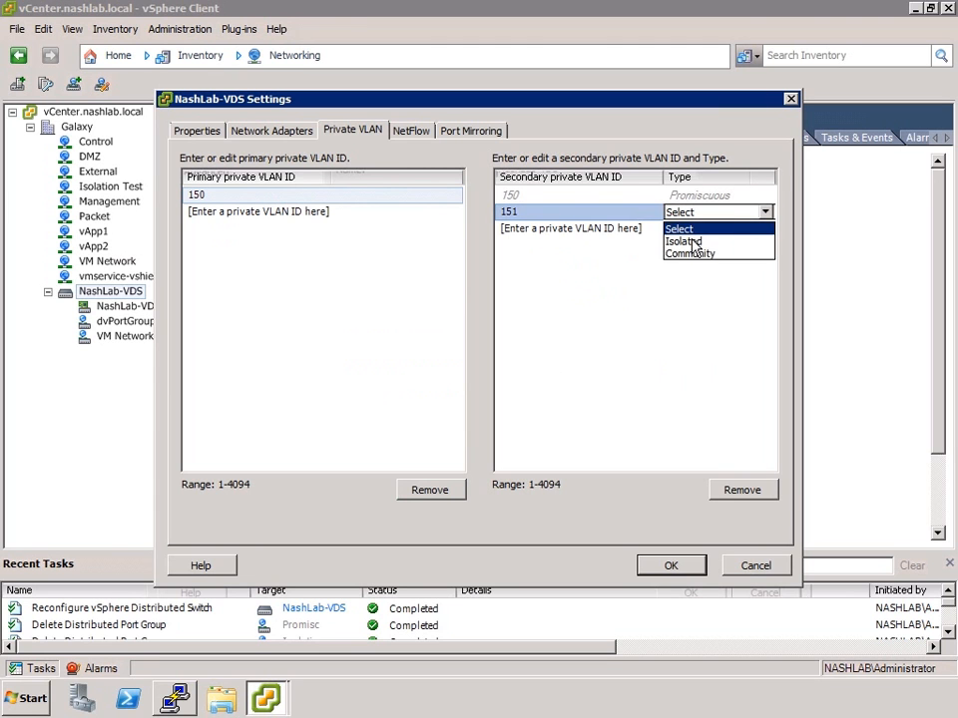
pyautogui.click(693, 241)
# Add secondary private VLAN 152 with the type Community under primary VLAN 150, and save the switch settings
pyautogui.click(625, 233)
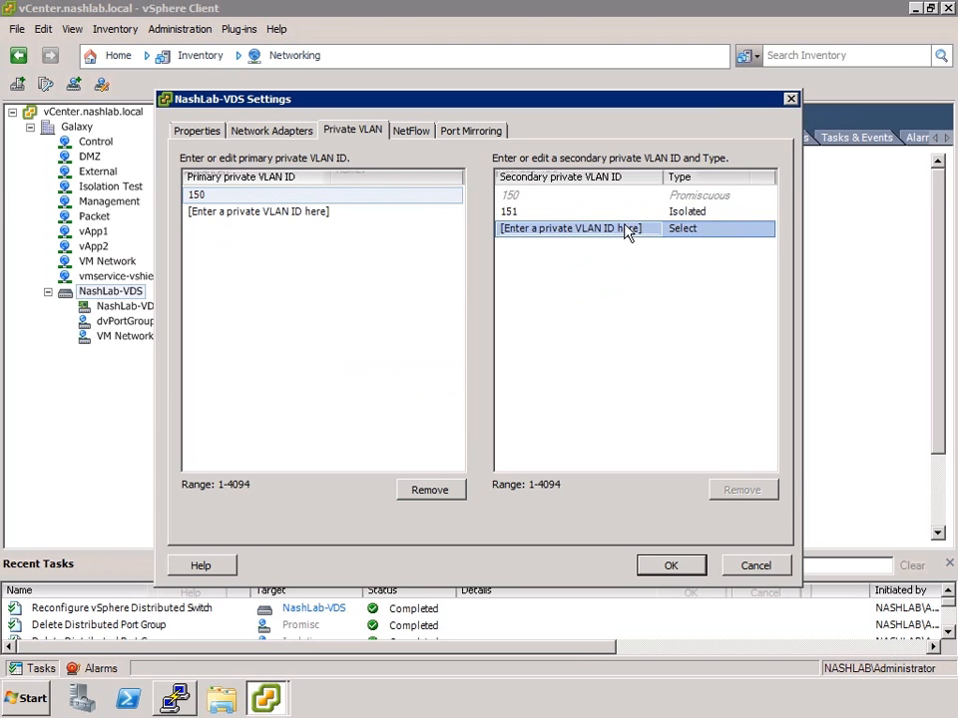
pyautogui.moveTo(651, 231); pyautogui.dragTo(462, 228)
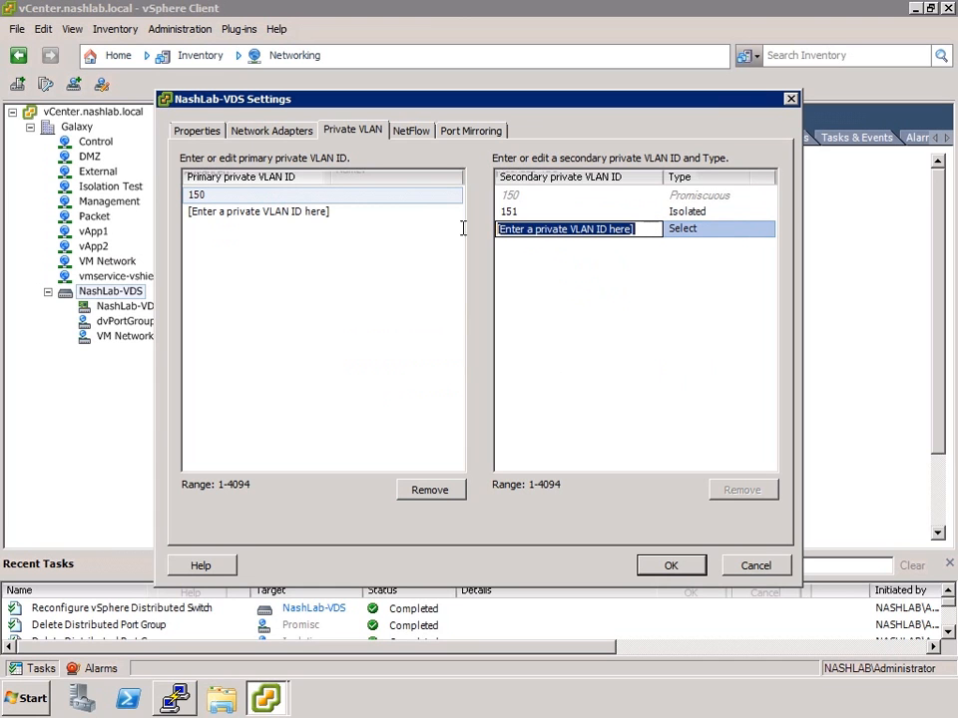
pyautogui.write('15')
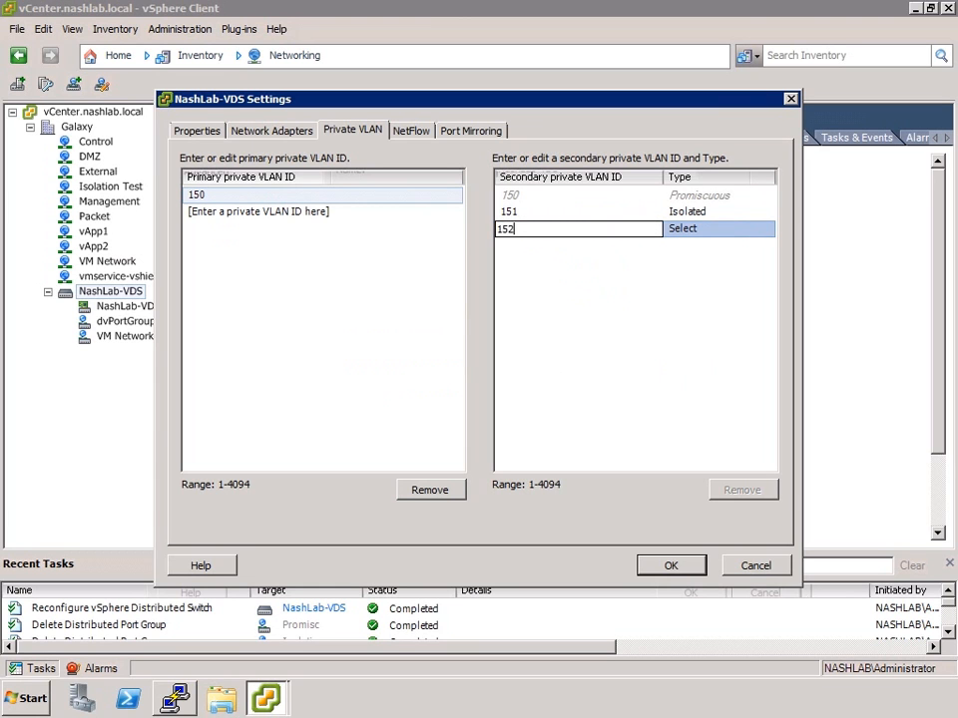
pyautogui.write('2')
pyautogui.press('Return')
pyautogui.click(727, 230)
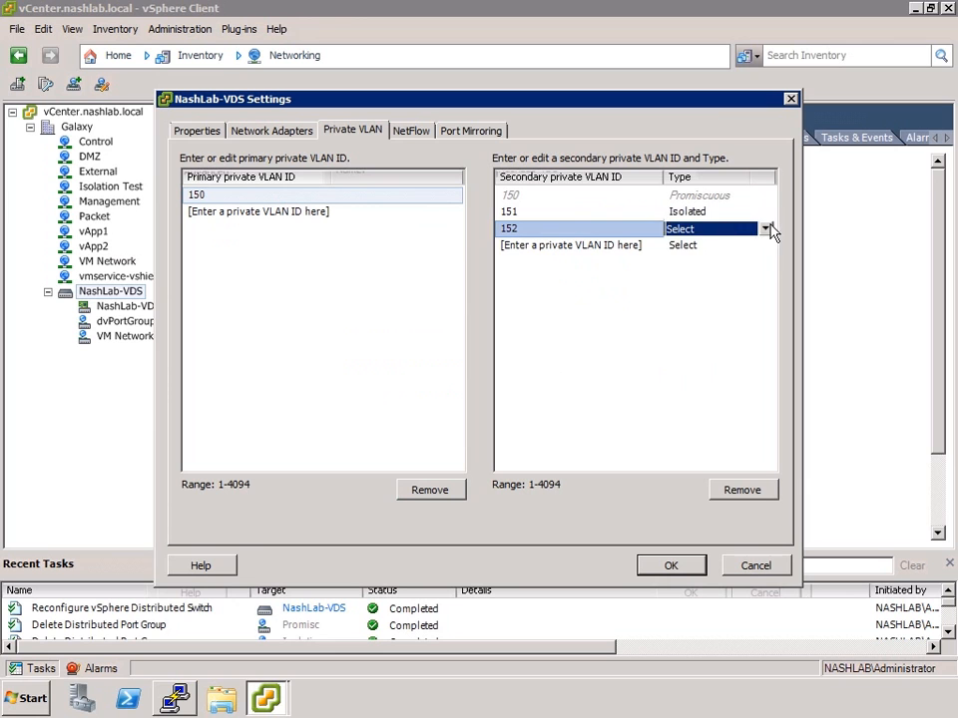
pyautogui.click(765, 229)
pyautogui.click(704, 272)
pyautogui.click(746, 294)
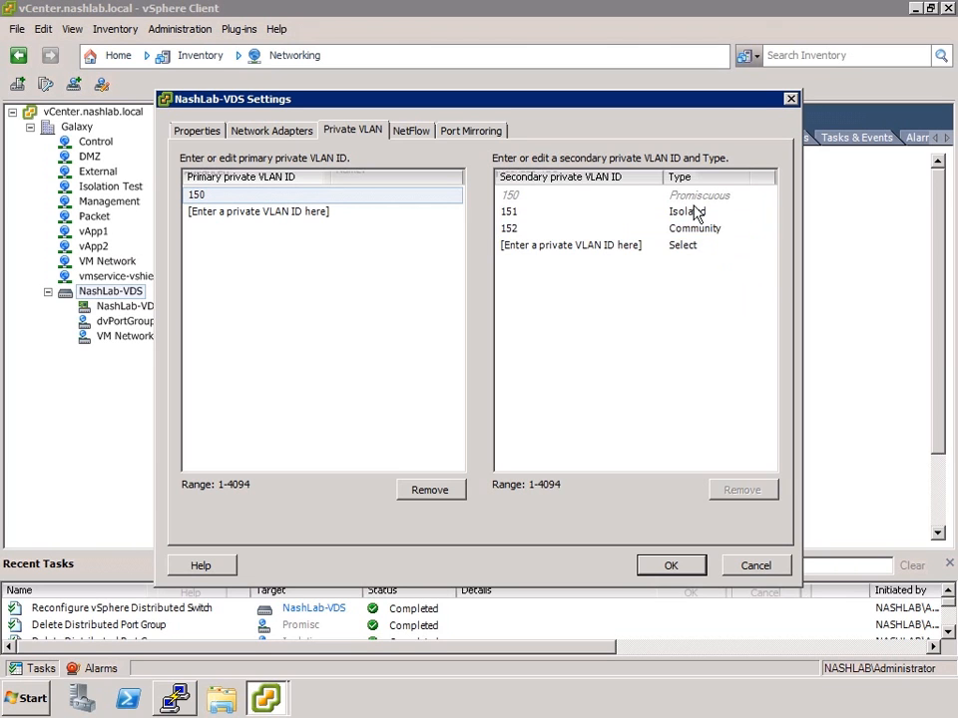
pyautogui.click(670, 565)
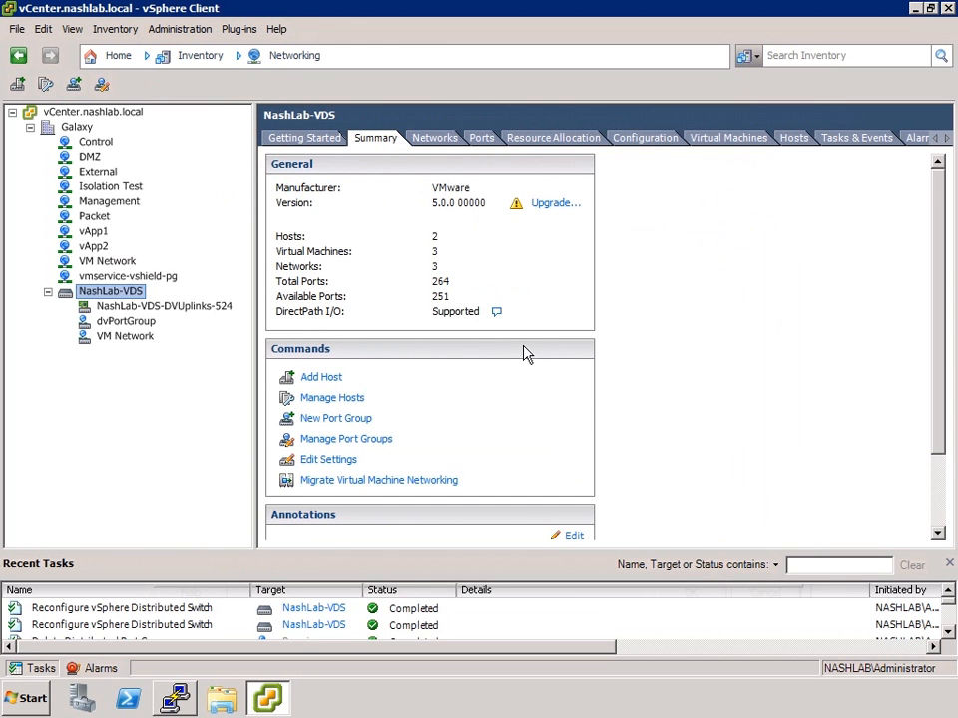
# Create a distributed port group named Promisc with VLAN type Private VLAN and the entry Promiscuous (150, 150)
pyautogui.click(344, 420)
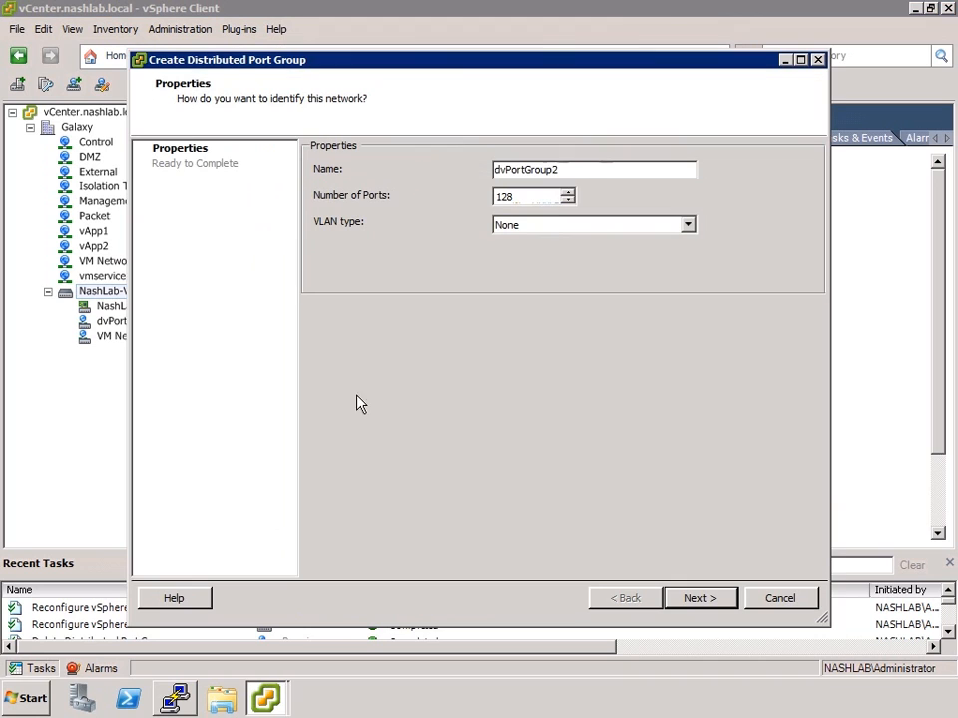
pyautogui.moveTo(559, 170); pyautogui.dragTo(407, 172)
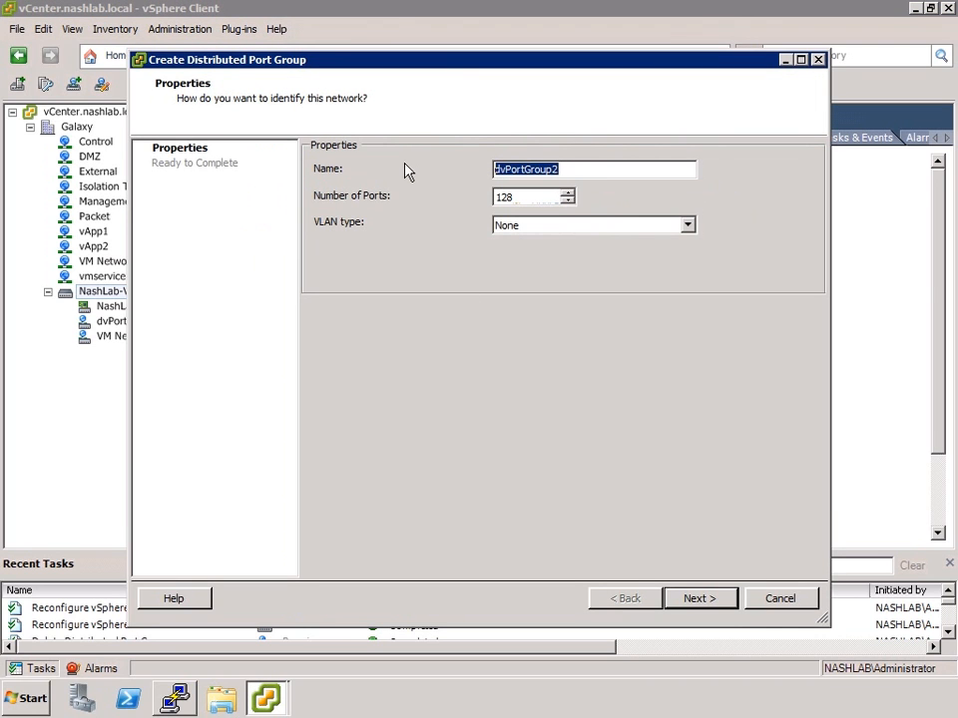
pyautogui.write('Promisc')
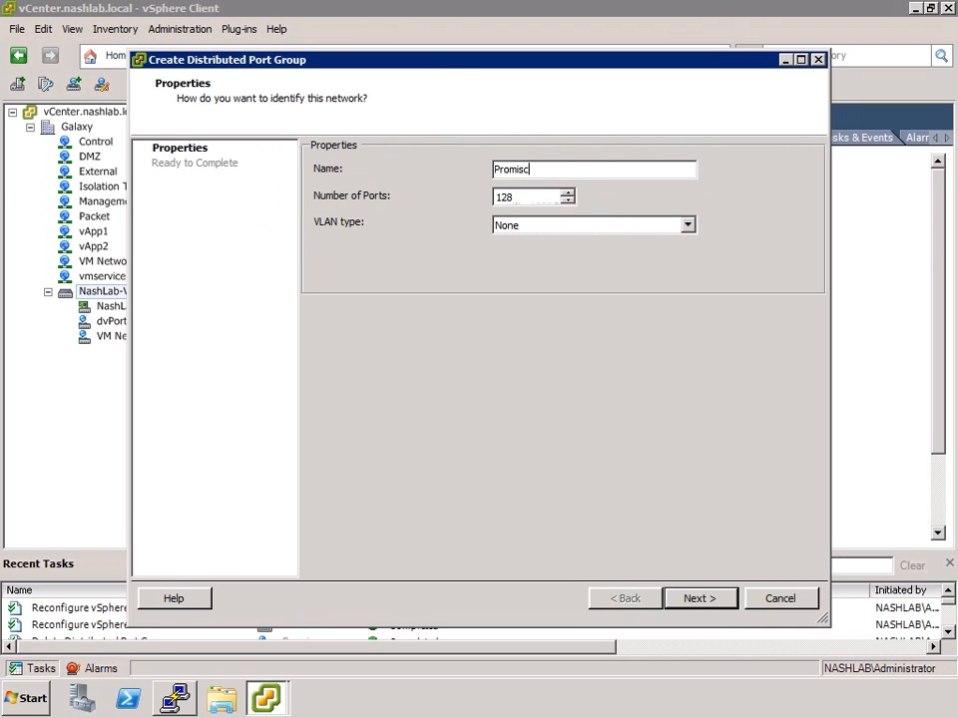
pyautogui.click(556, 225)
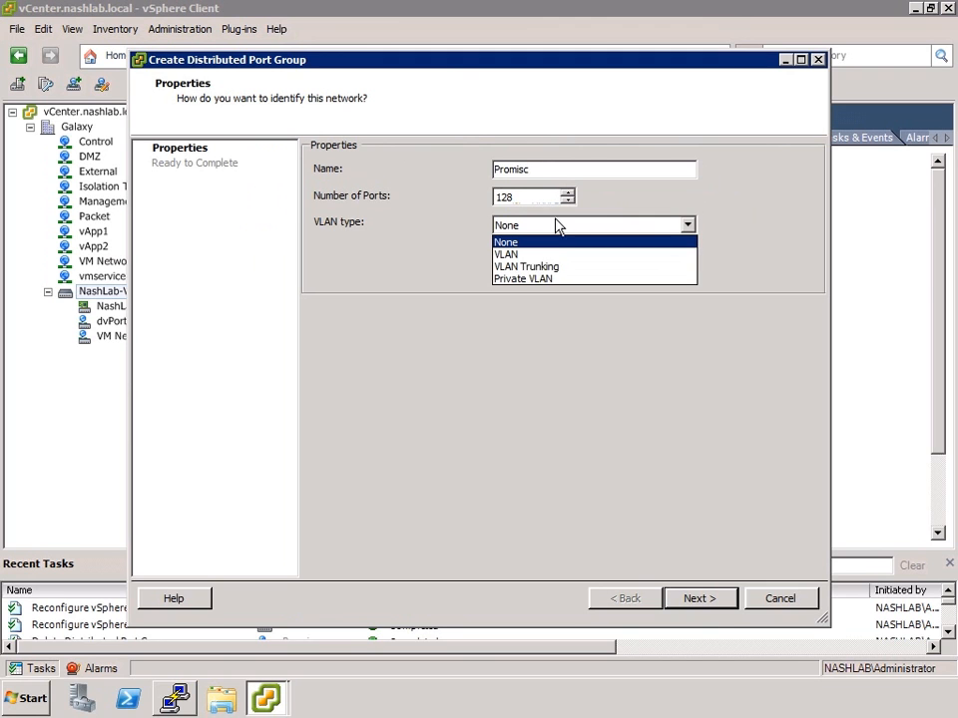
pyautogui.click(519, 279)
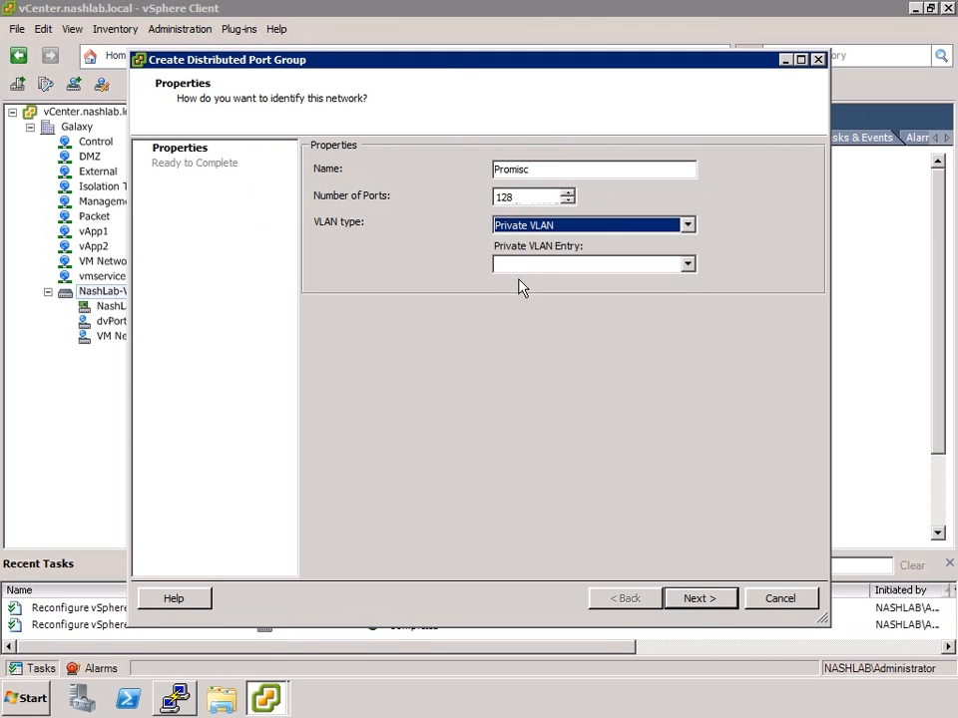
pyautogui.click(546, 264)
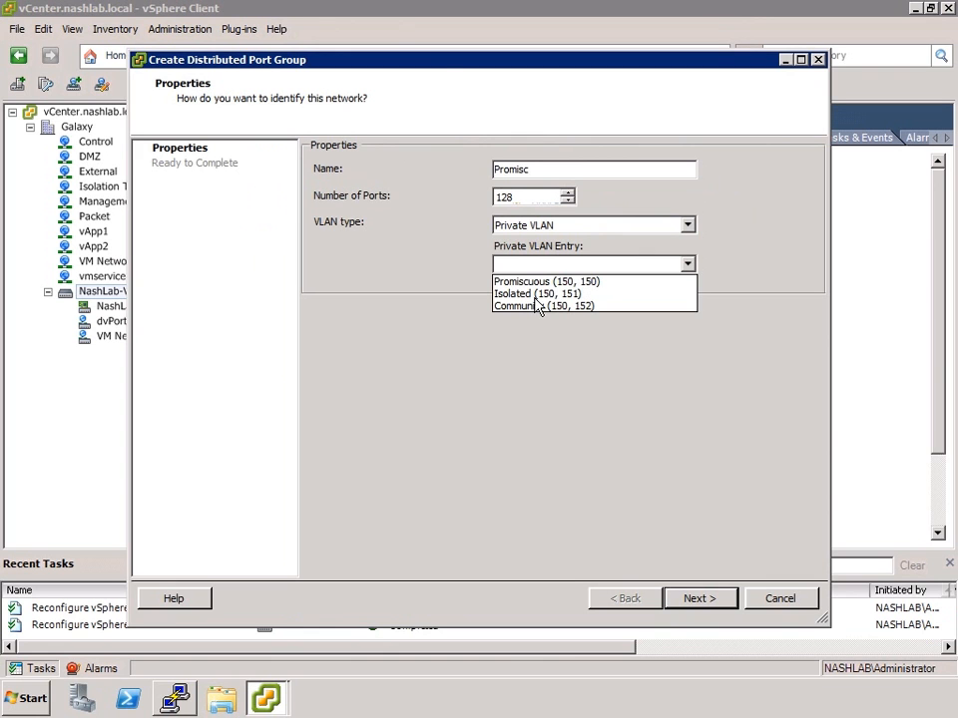
pyautogui.click(544, 282)
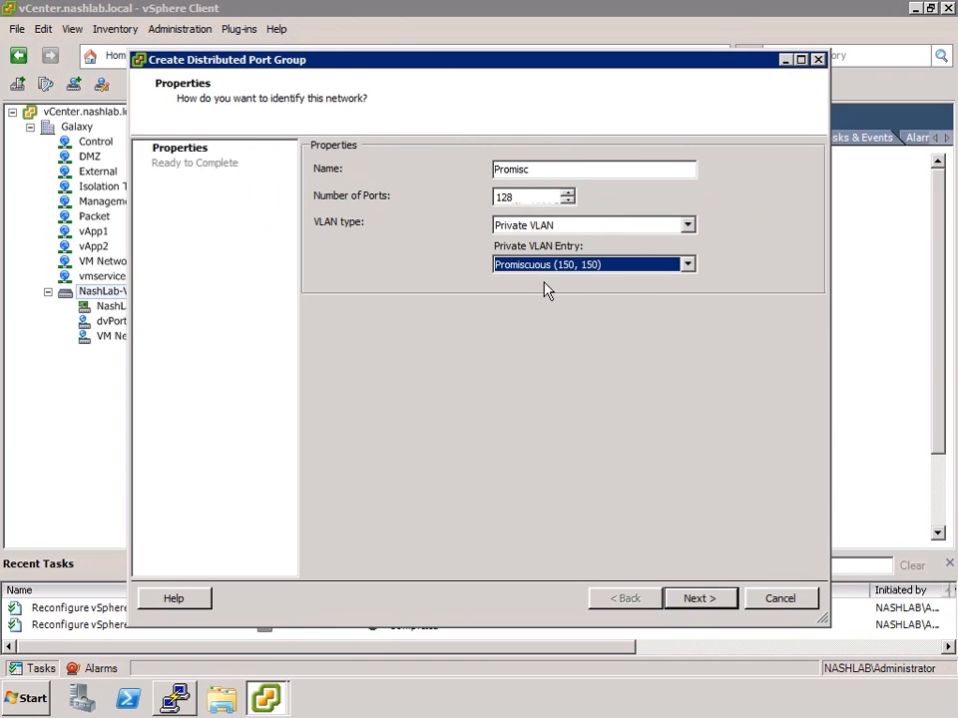
pyautogui.click(698, 596)
pyautogui.click(700, 599)
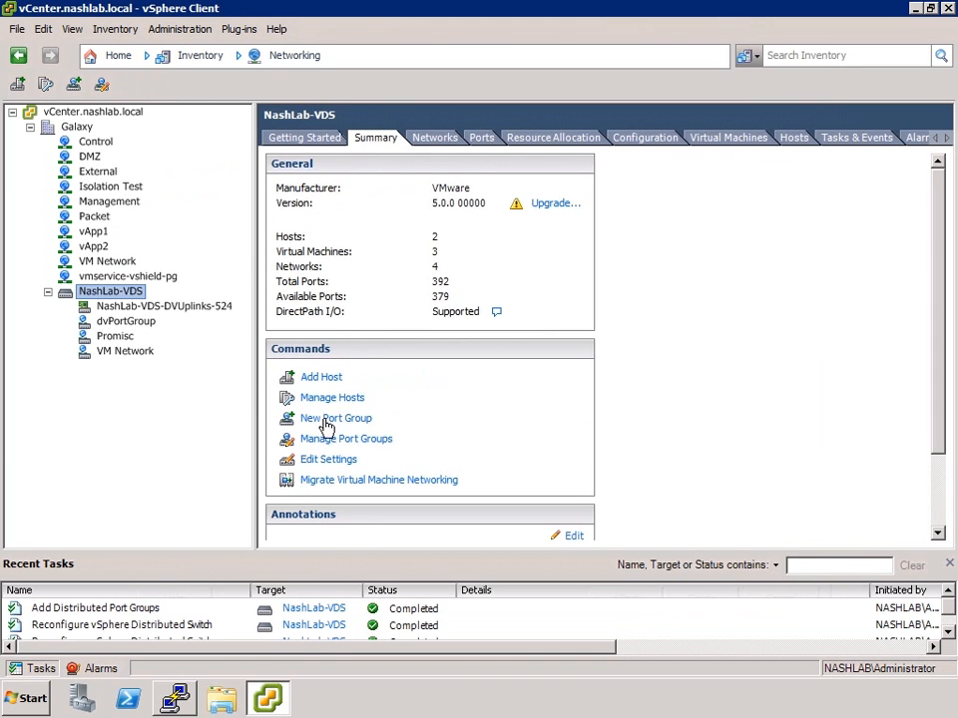
# Create a distributed port group named Isolated with VLAN type Private VLAN and the entry Isolated (150, 151)
pyautogui.click(326, 423)
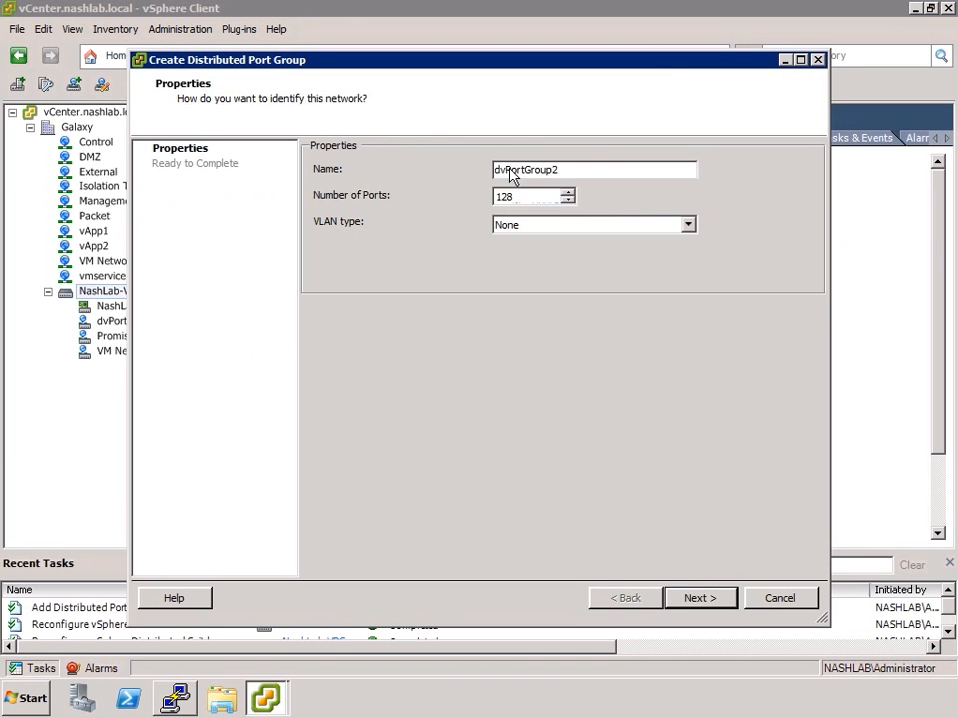
pyautogui.moveTo(567, 174); pyautogui.dragTo(434, 166)
pyautogui.write('I')
pyautogui.click(625, 223)
pyautogui.click(548, 280)
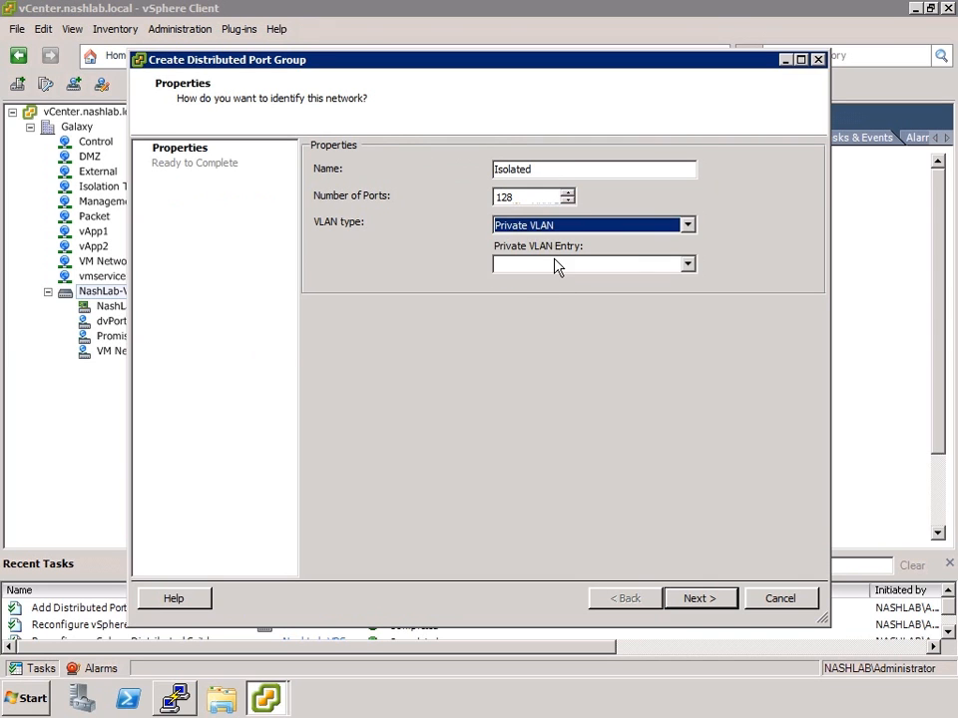
pyautogui.click(555, 265)
pyautogui.click(534, 295)
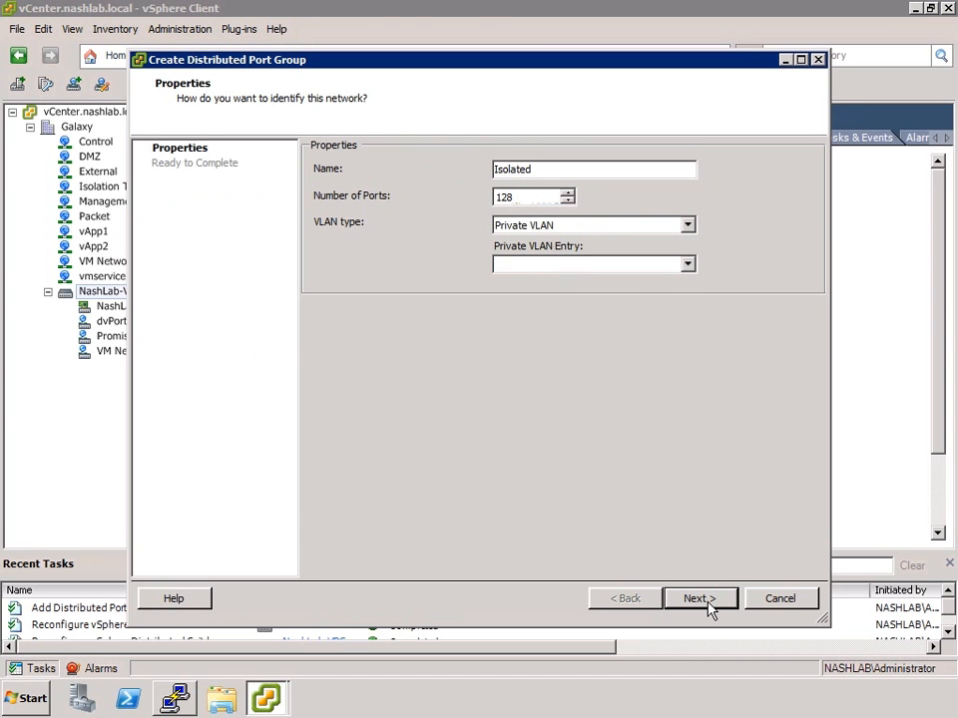
pyautogui.click(710, 597)
pyautogui.click(703, 600)
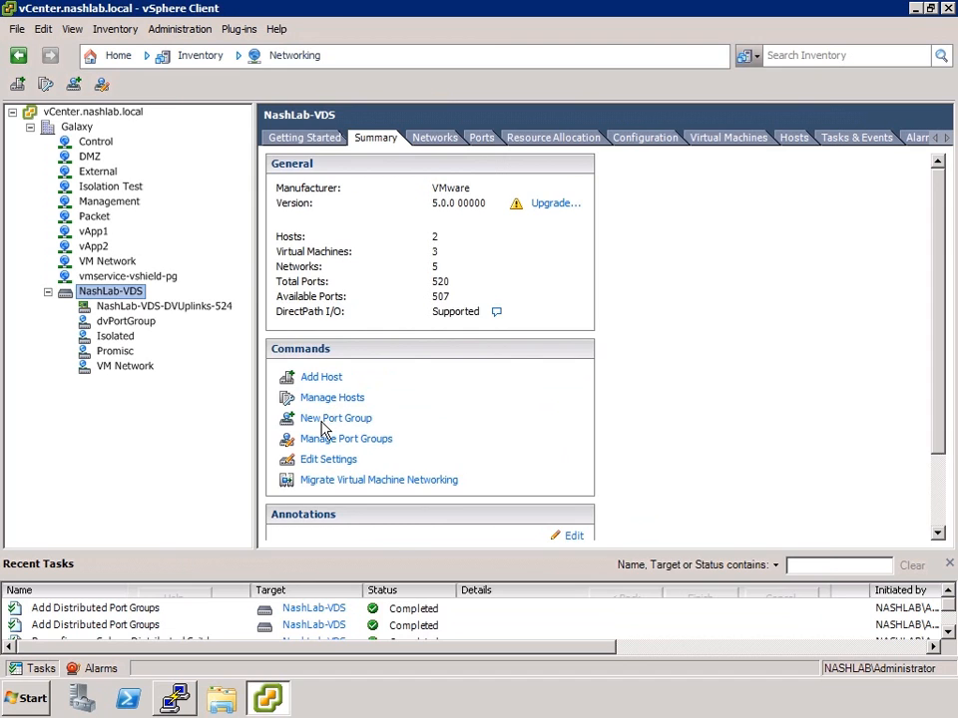
# Create a distributed port group named Community with VLAN type Private VLAN and the entry Community (150, 152)
pyautogui.click(328, 420)
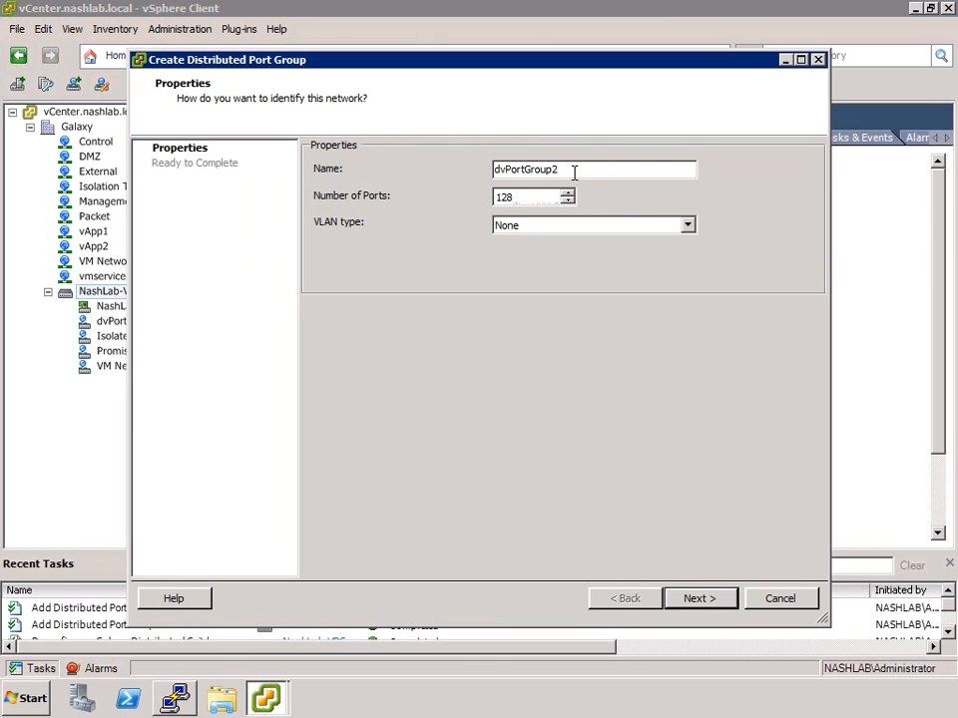
pyautogui.moveTo(574, 174); pyautogui.dragTo(443, 174)
pyautogui.write('C')
pyautogui.click(664, 227)
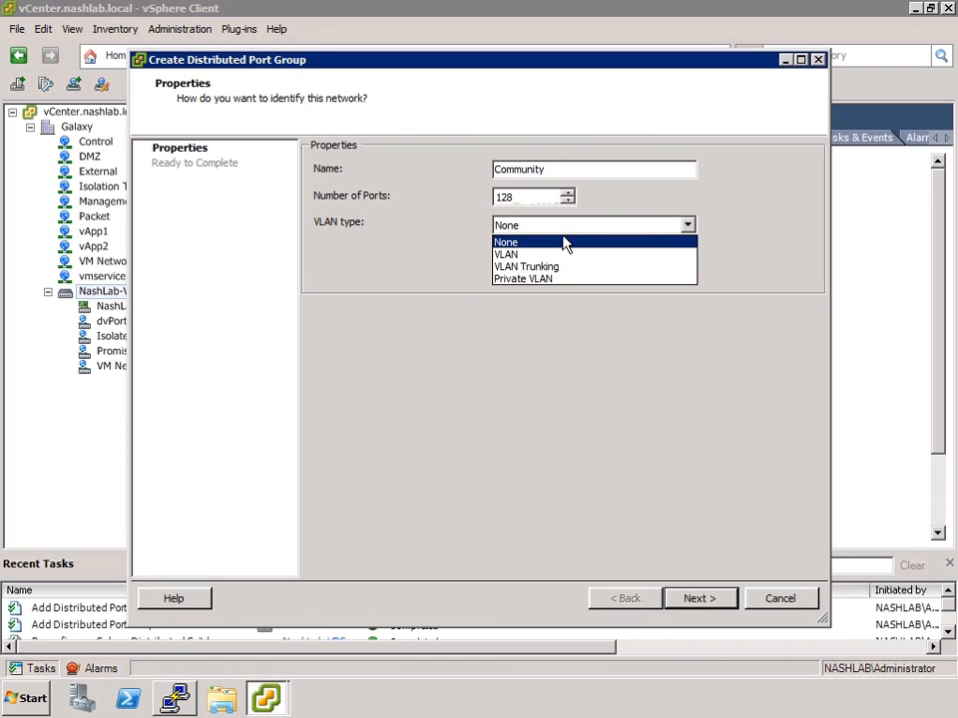
pyautogui.click(513, 279)
pyautogui.click(528, 265)
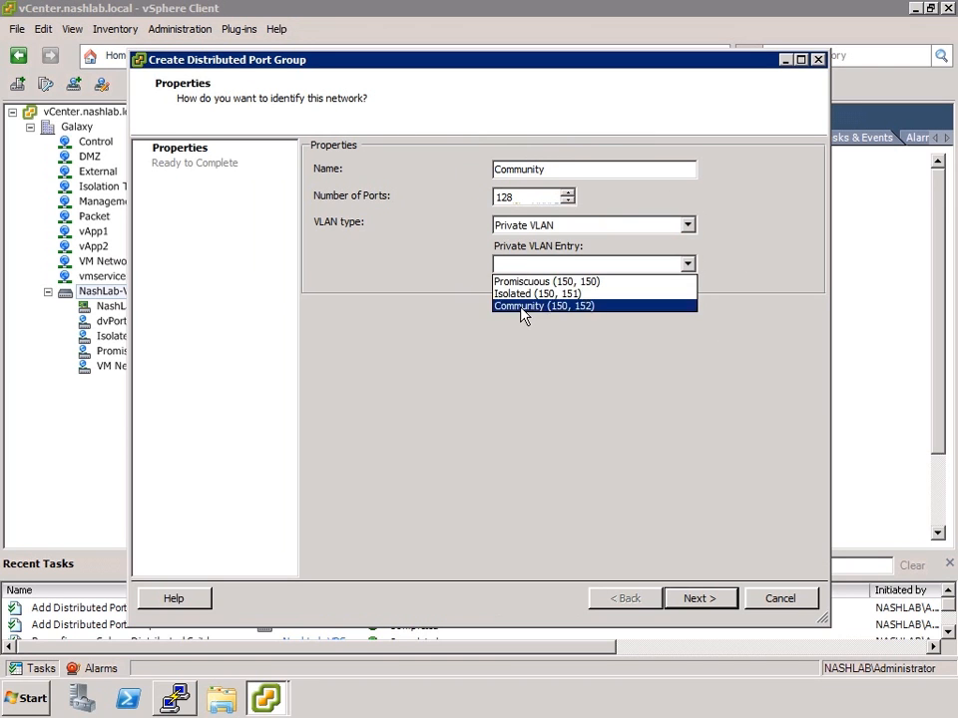
pyautogui.click(522, 306)
pyautogui.click(698, 599)
pyautogui.click(705, 599)
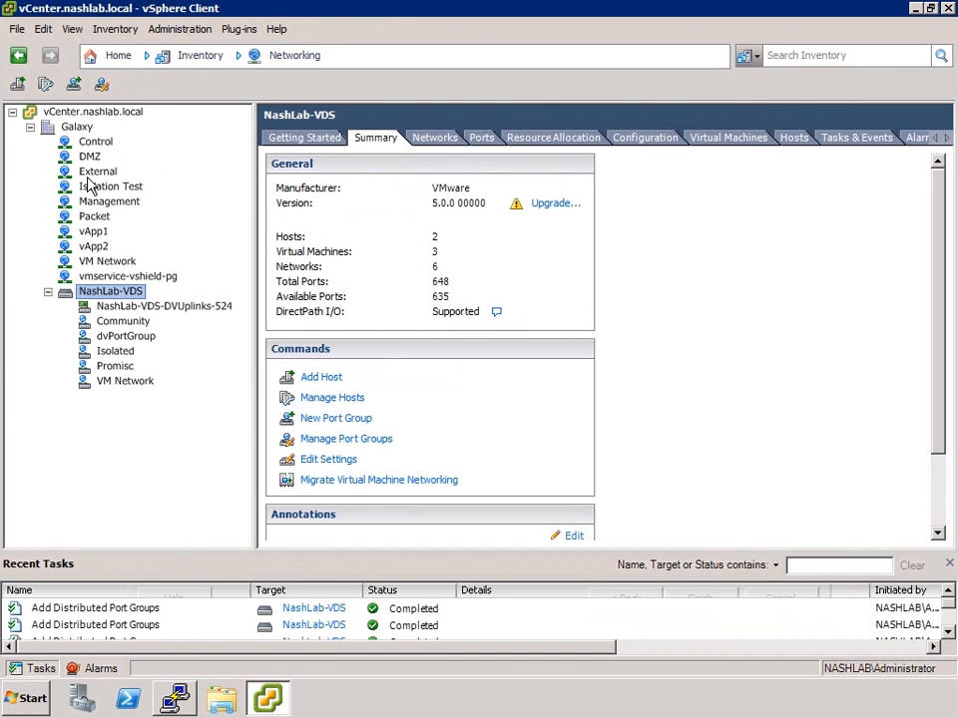
# Switch from the Networking inventory to the Hosts and Clusters inventory
pyautogui.click(183, 64)
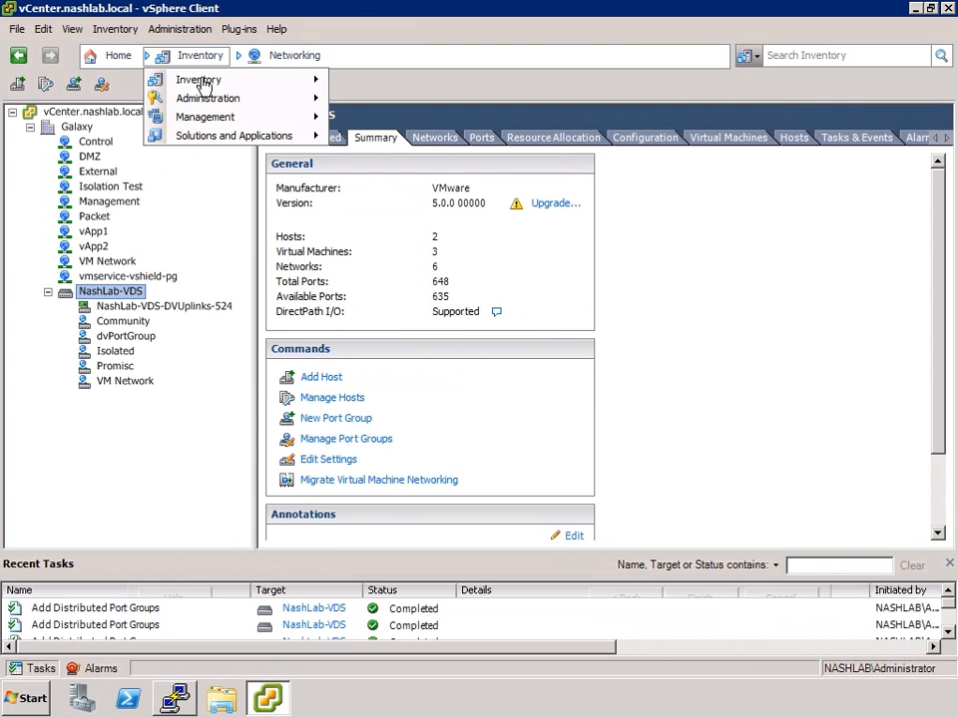
pyautogui.moveTo(205, 84)
pyautogui.click(387, 112)
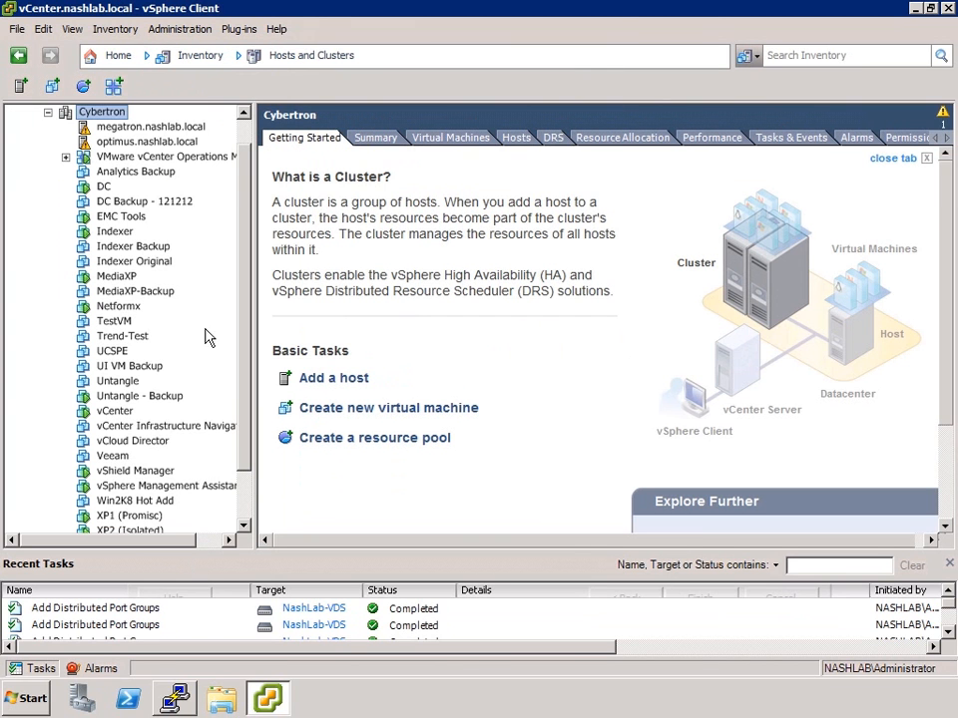
# Connect Network adapter 1 of the XP1 (Promisc) virtual machine to the Promisc (NashLab-VDS) port group and save its settings
pyautogui.click(243, 496)
pyautogui.rightClick(121, 460)
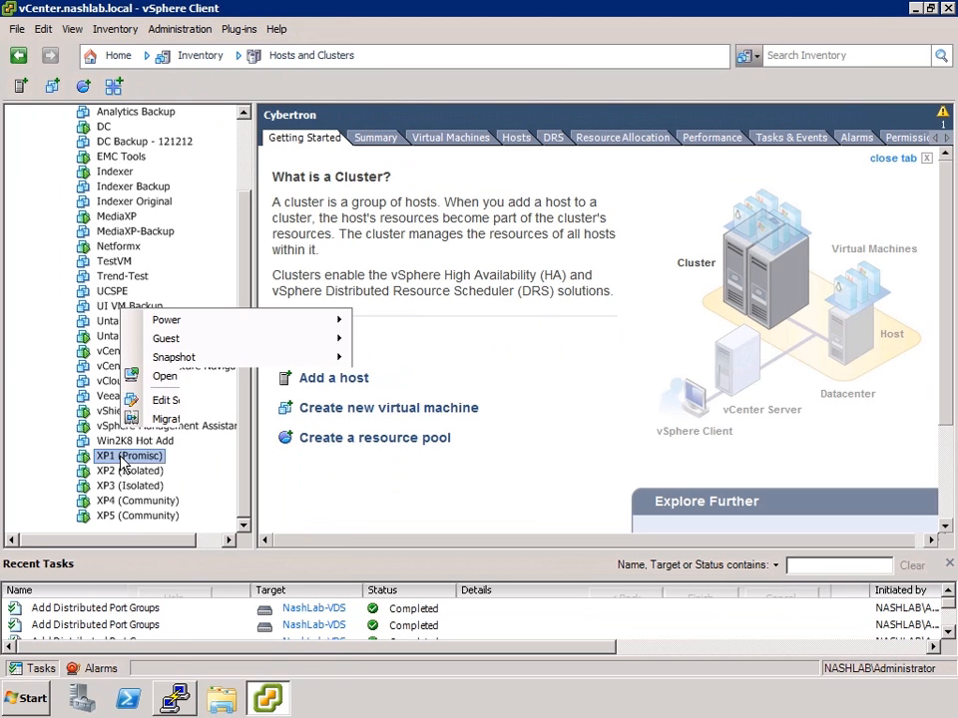
pyautogui.click(188, 401)
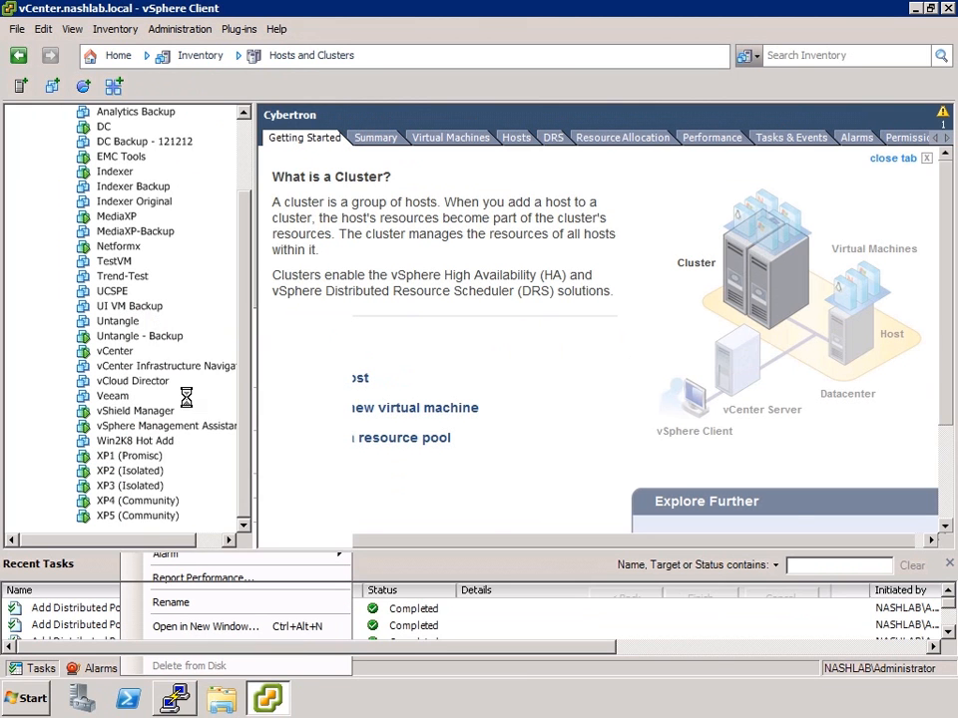
pyautogui.click(267, 292)
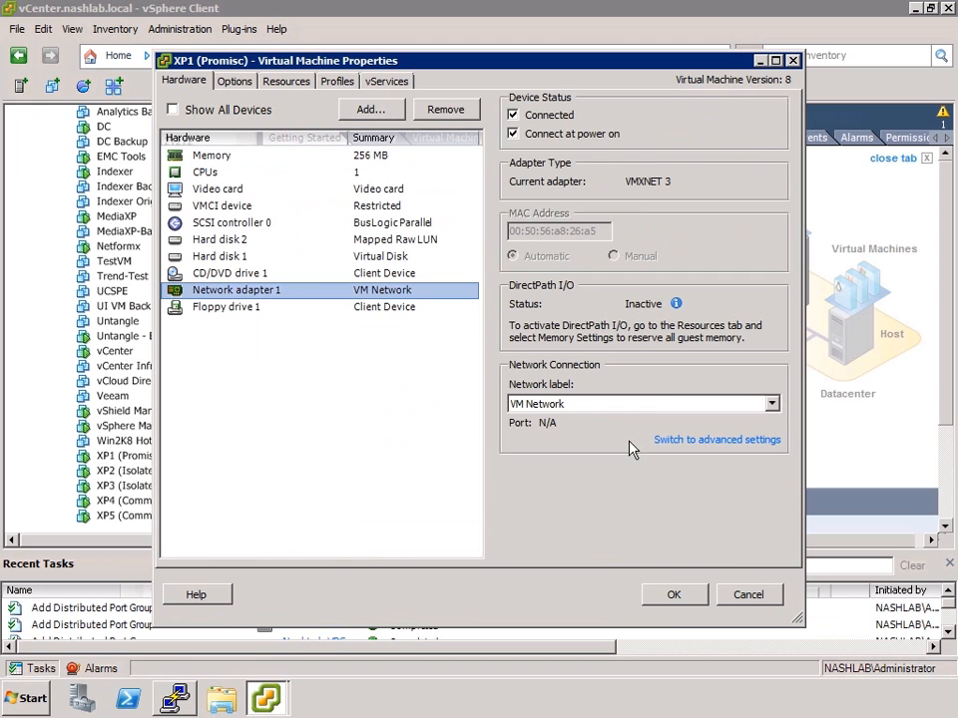
pyautogui.click(654, 409)
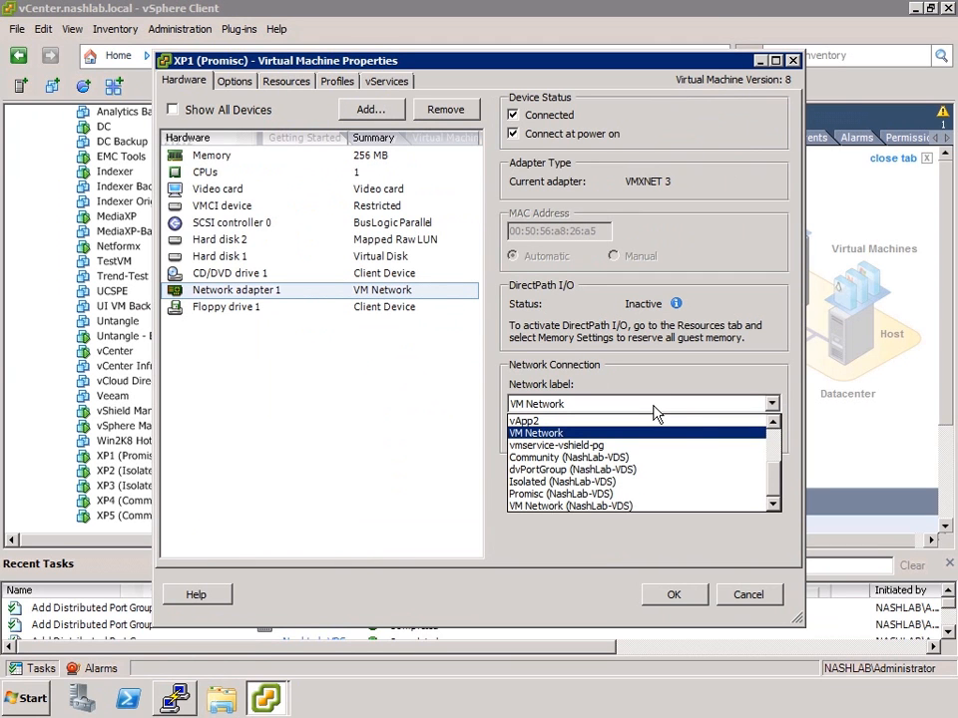
pyautogui.click(535, 495)
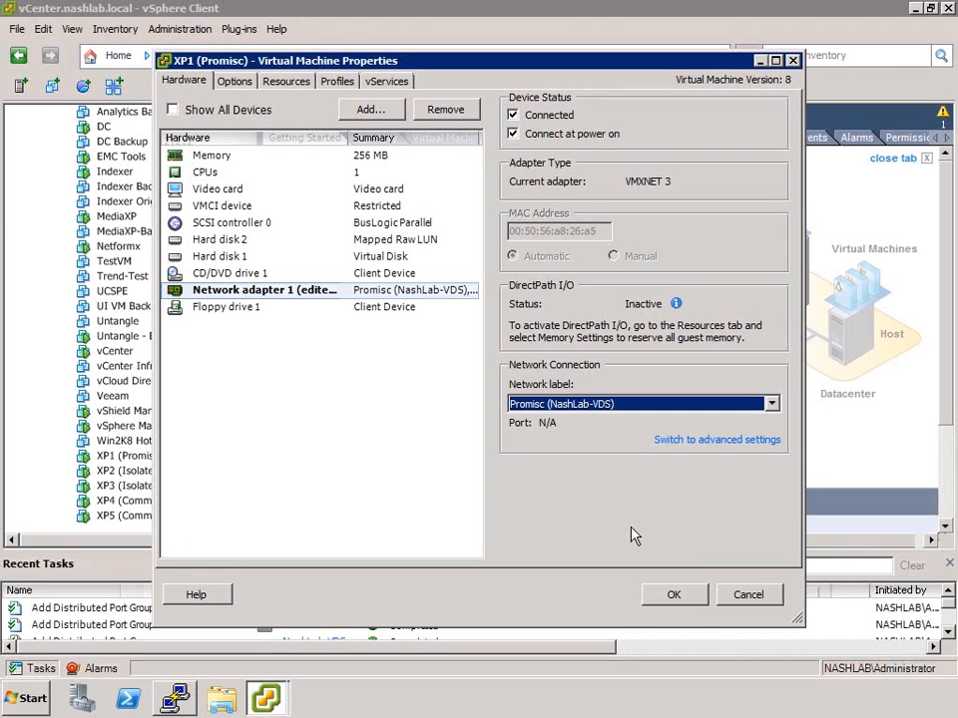
pyautogui.click(675, 596)
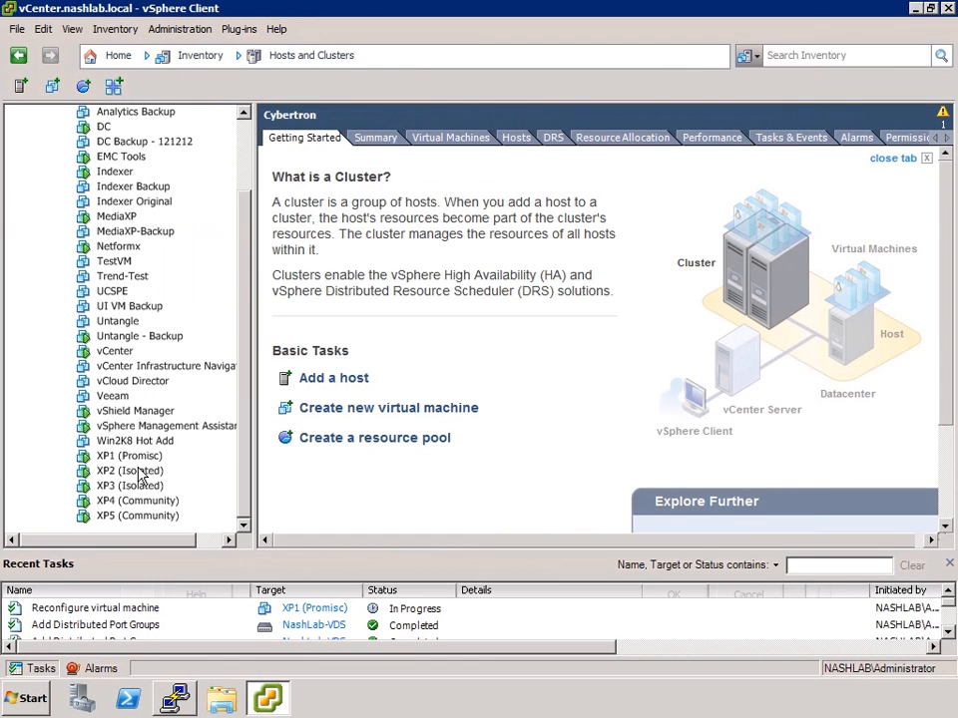
# Connect Network adapter 1 of the XP2 (Isolated) virtual machine to the Isolated (NashLab-VDS) port group and save its settings
pyautogui.click(124, 470)
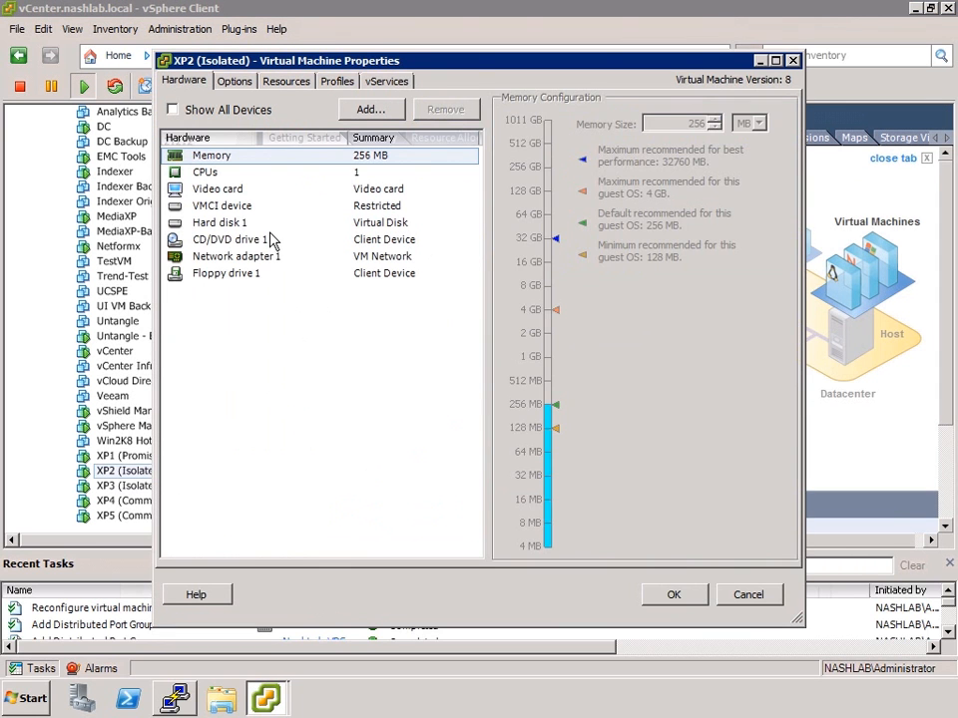
pyautogui.click(274, 256)
pyautogui.click(611, 405)
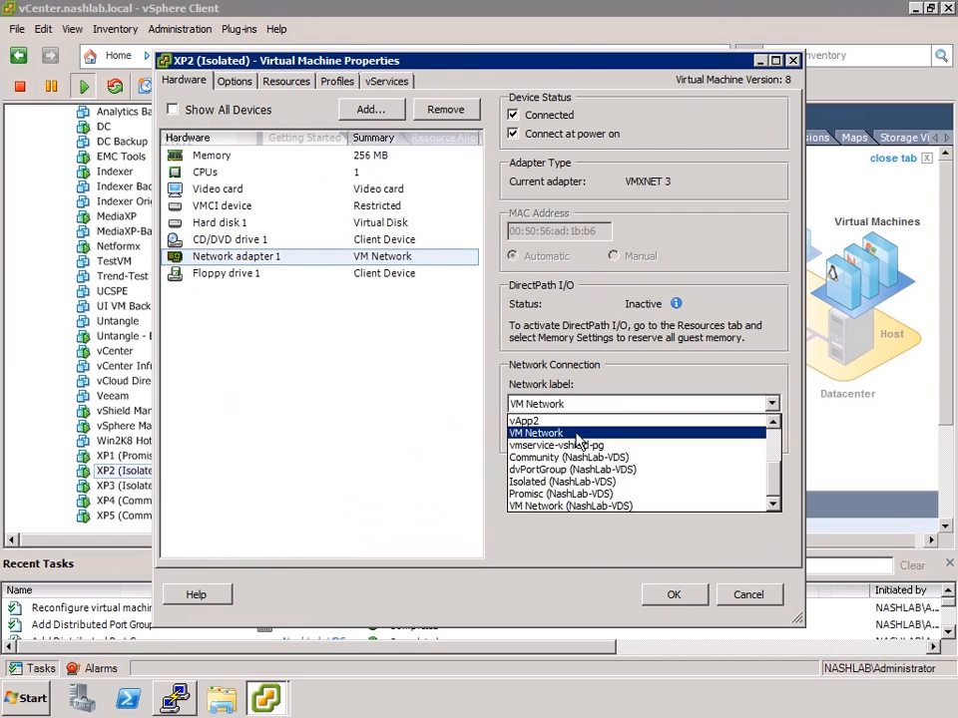
pyautogui.click(559, 485)
pyautogui.click(671, 595)
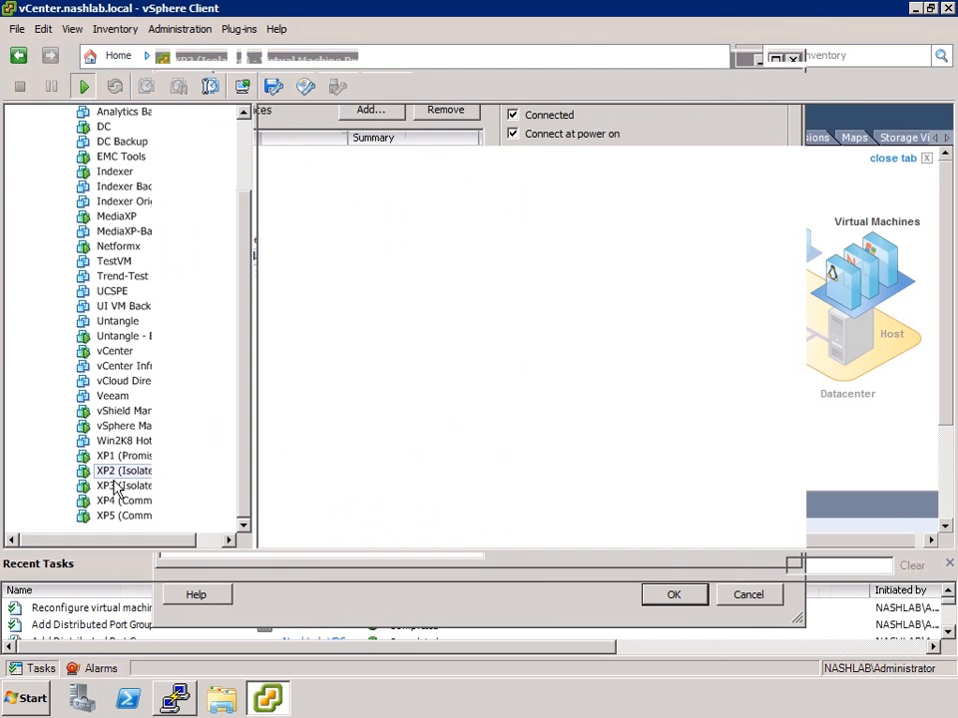
# Connect Network adapter 1 of the XP3 (Isolated) virtual machine to the Isolated (NashLab-VDS) port group and save its settings
pyautogui.click(127, 486)
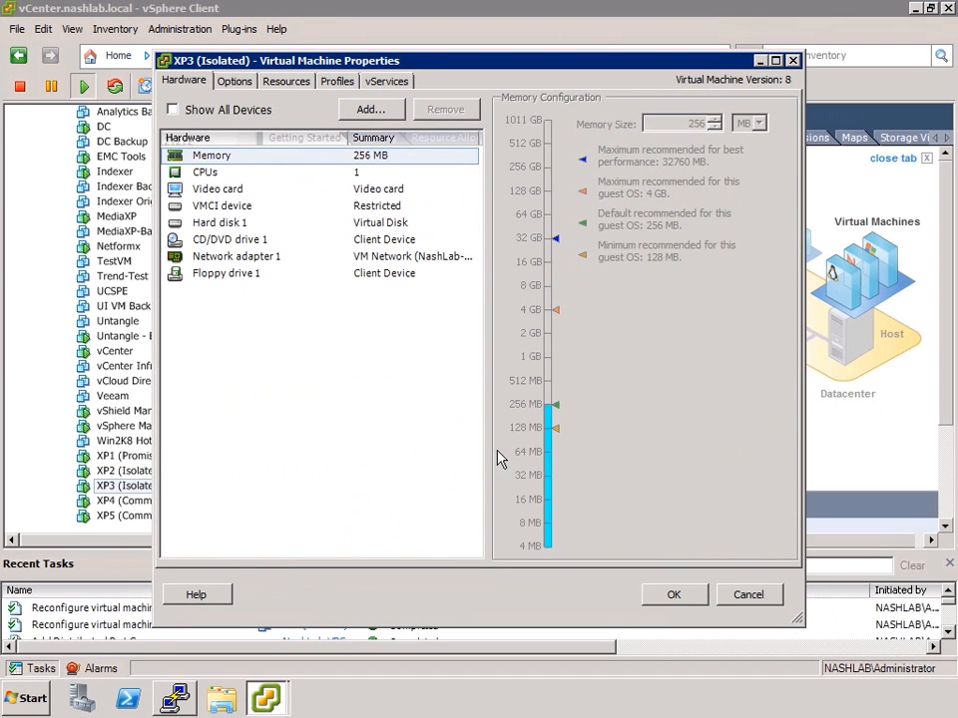
pyautogui.click(299, 258)
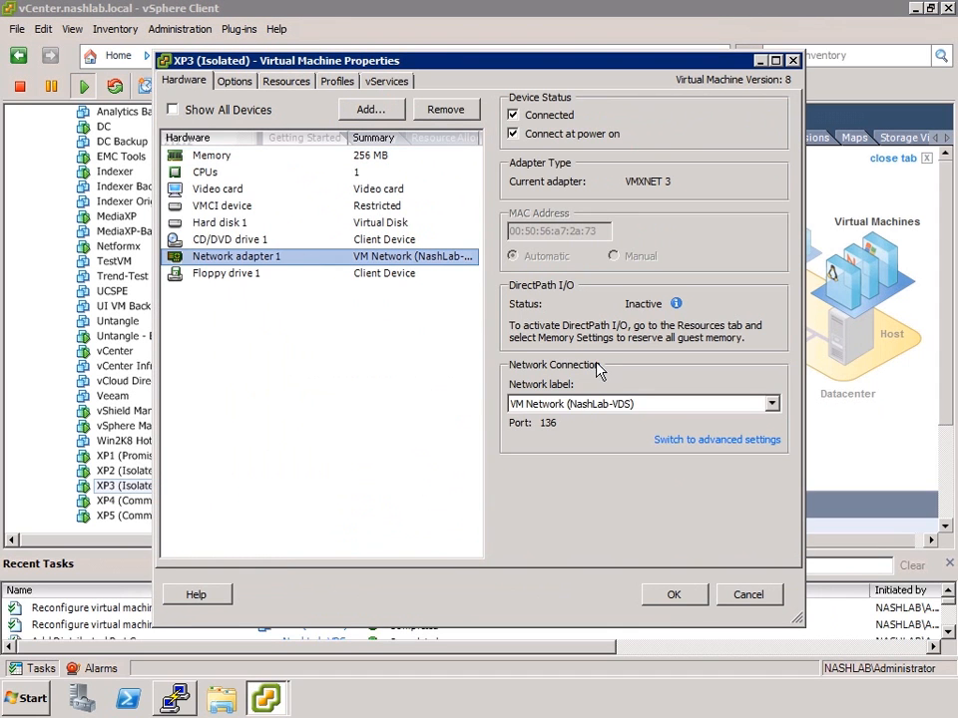
pyautogui.click(573, 407)
pyautogui.click(553, 482)
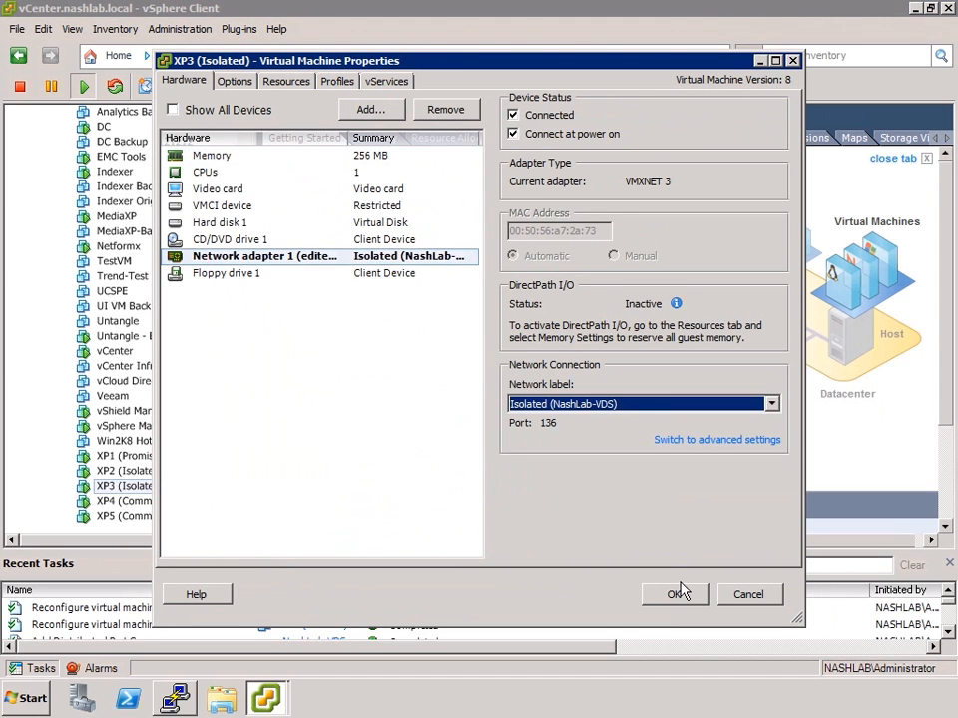
pyautogui.click(675, 594)
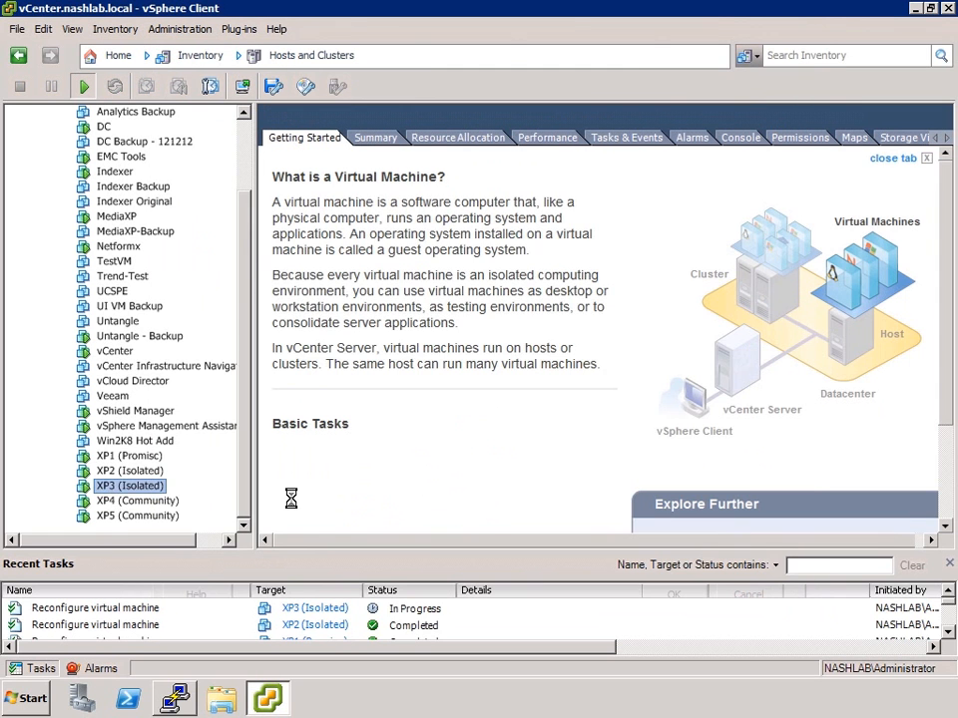
# Connect Network adapter 1 of the XP4 (Community) virtual machine to the Community (NashLab-VDS) port group and save its settings
pyautogui.press('Down')
pyautogui.click(320, 515)
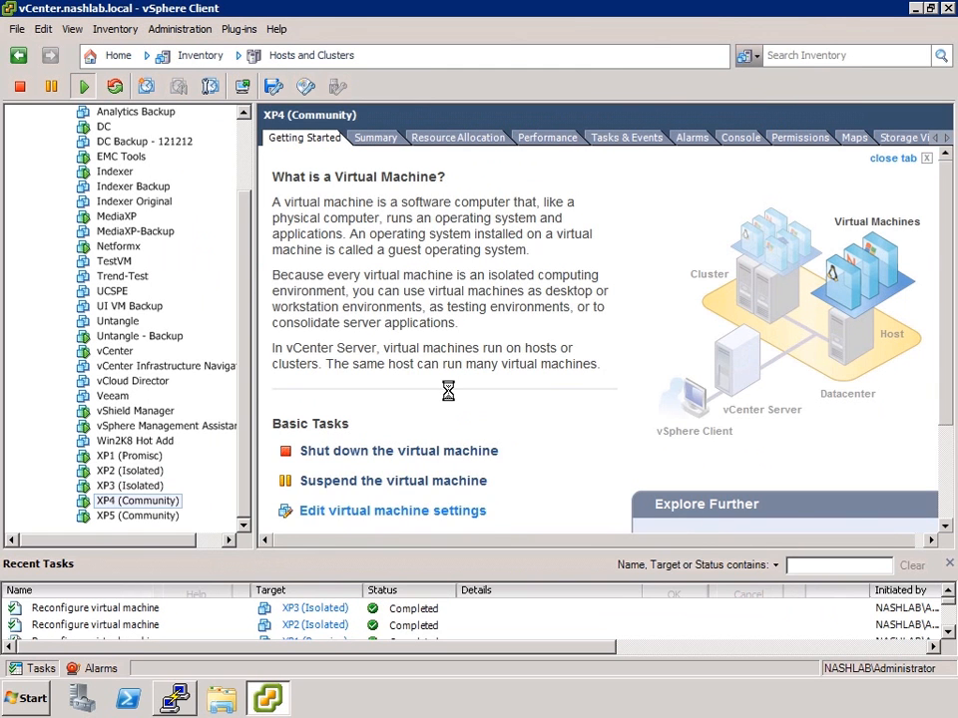
pyautogui.click(287, 257)
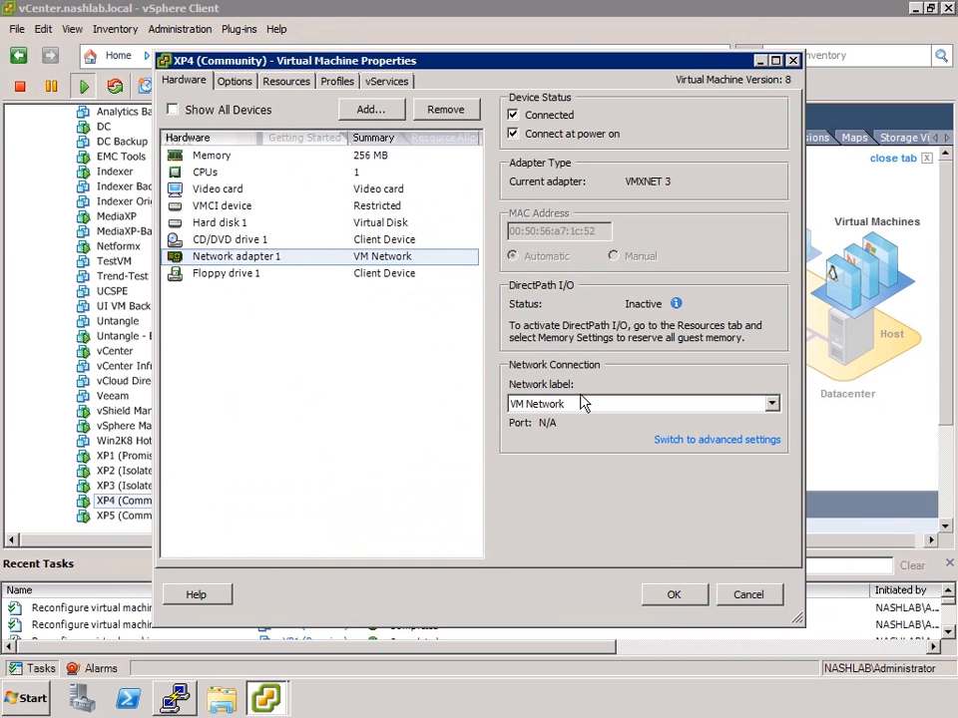
pyautogui.click(580, 403)
pyautogui.click(545, 459)
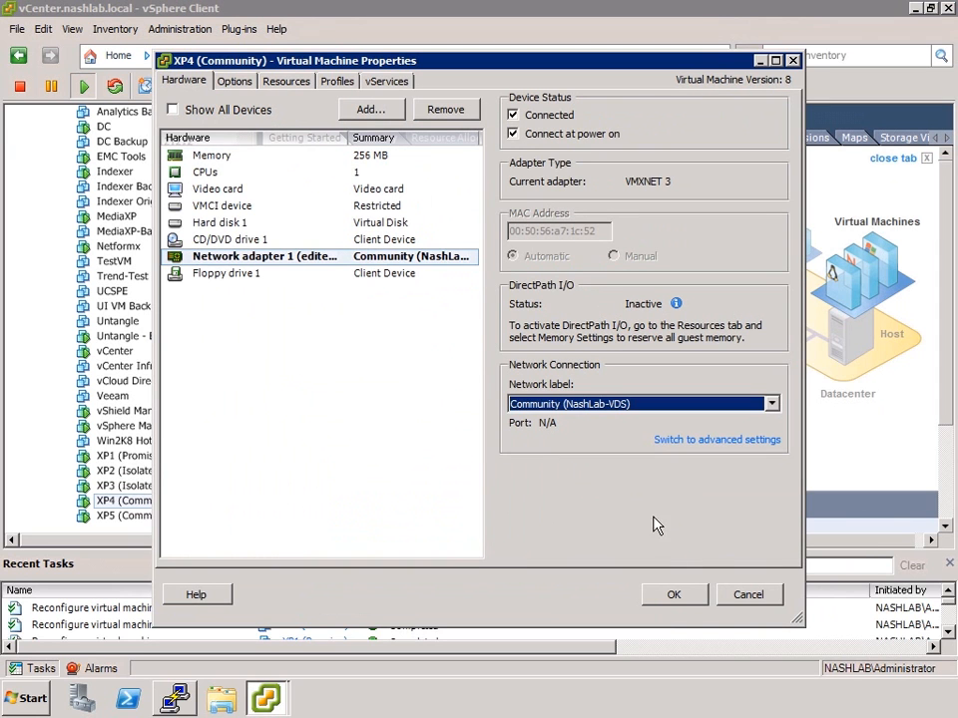
pyautogui.click(673, 595)
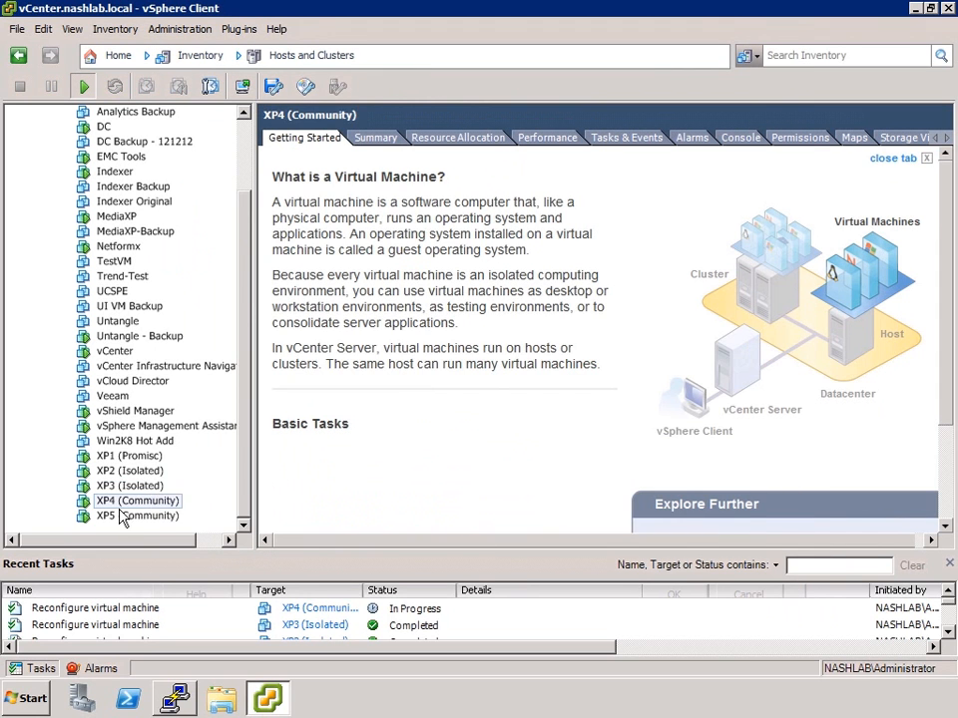
# Connect Network adapter 1 of the XP5 (Community) virtual machine to the Community (NashLab-VDS) port group and save its settings
pyautogui.click(124, 516)
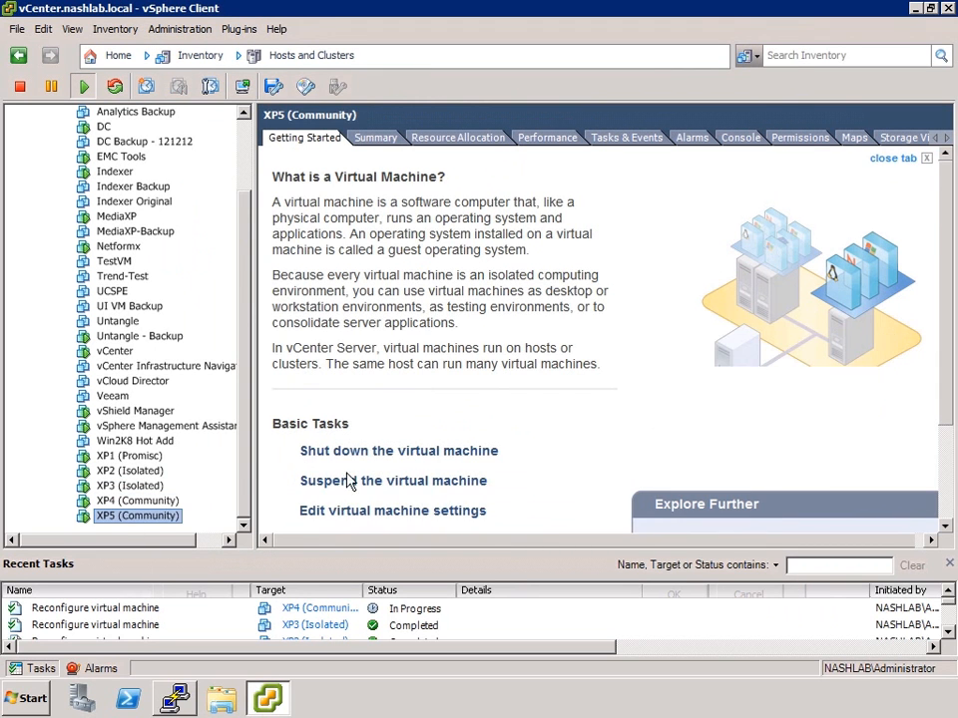
pyautogui.click(339, 509)
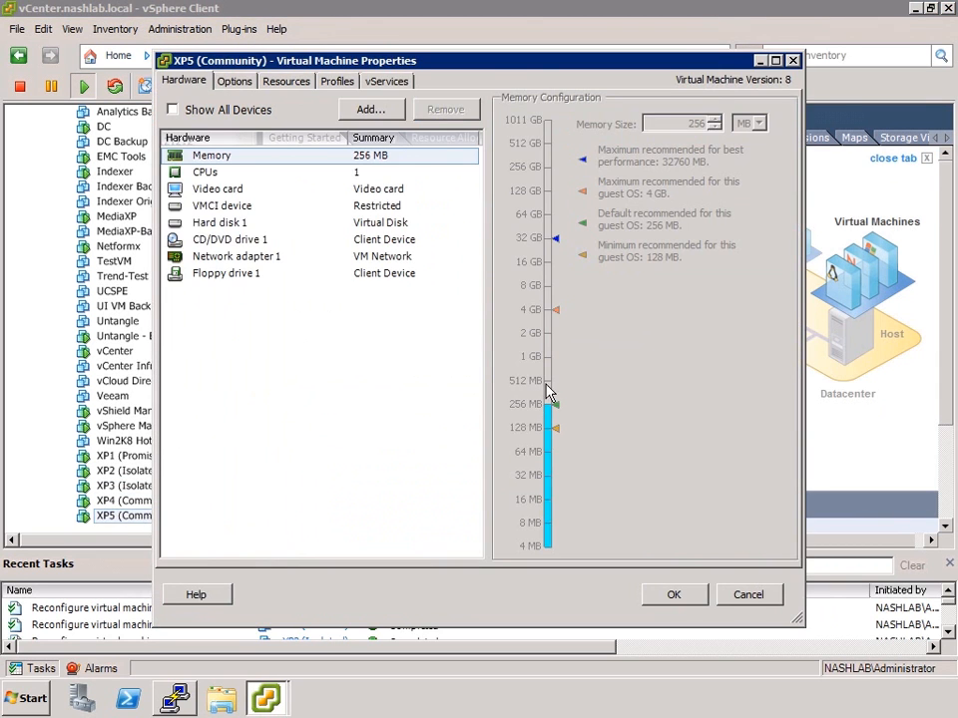
pyautogui.click(224, 256)
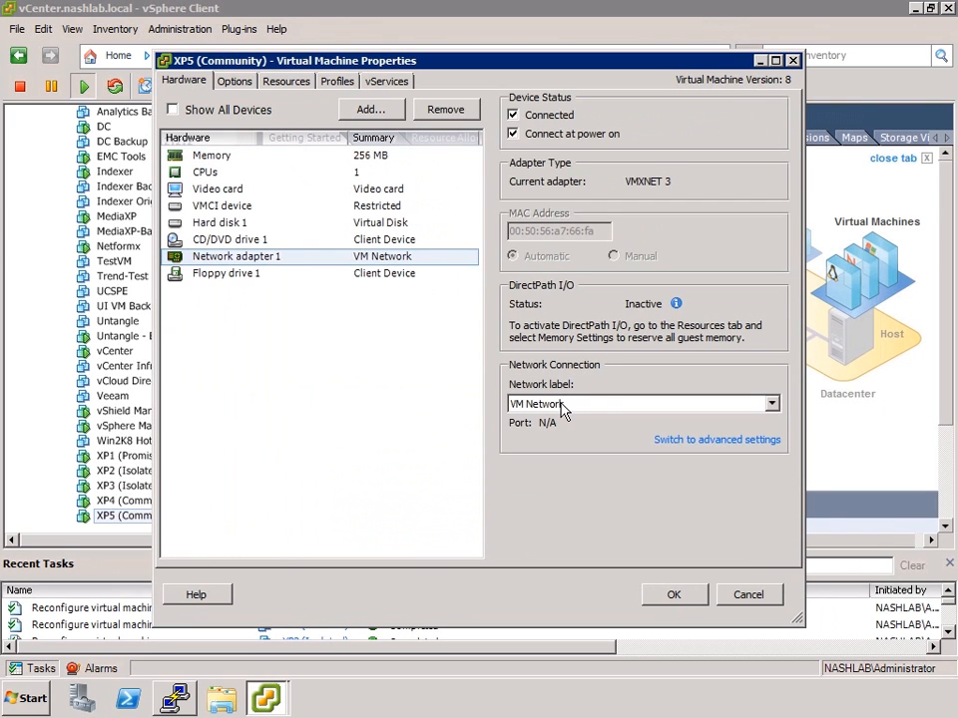
pyautogui.click(535, 404)
pyautogui.click(543, 456)
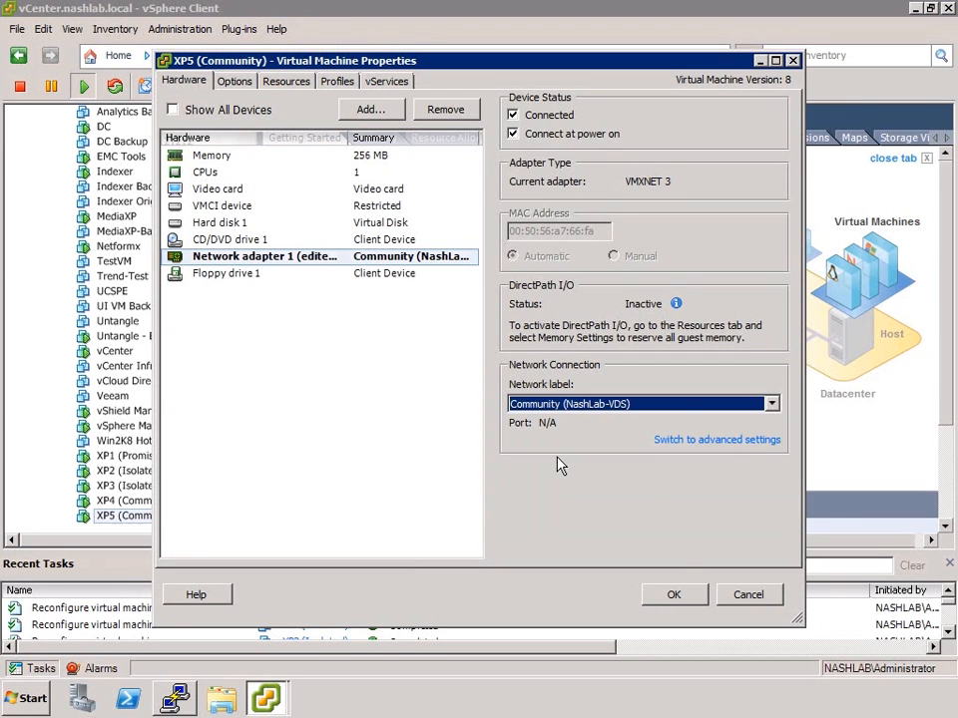
pyautogui.click(674, 595)
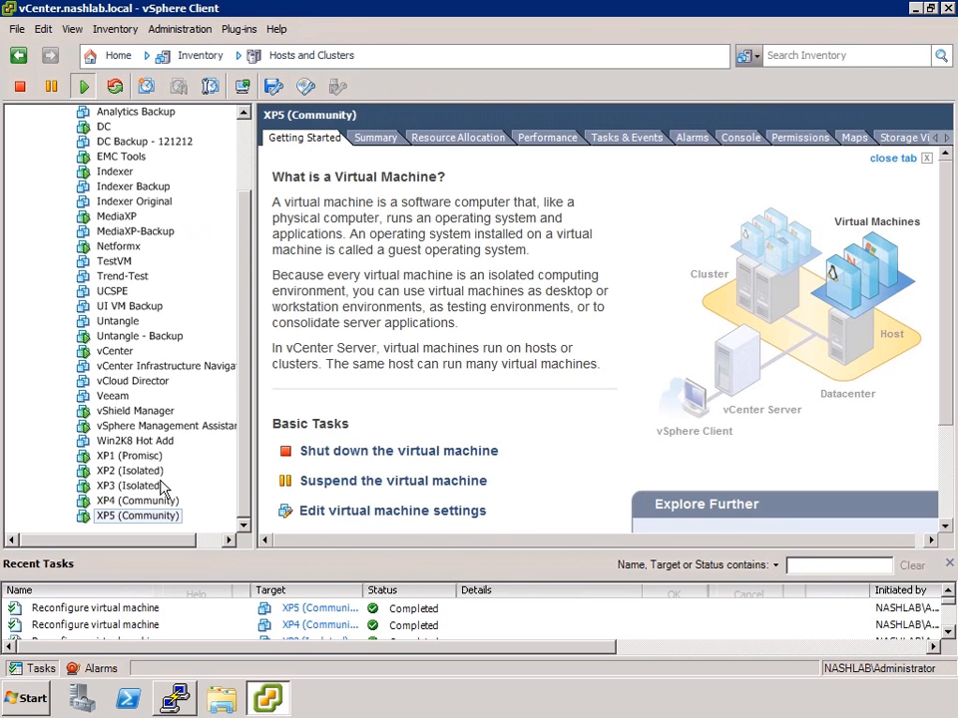
# Open the console of the XP1 (Promisc) virtual machine and start a command prompt with cmd in its guest system
pyautogui.click(128, 455)
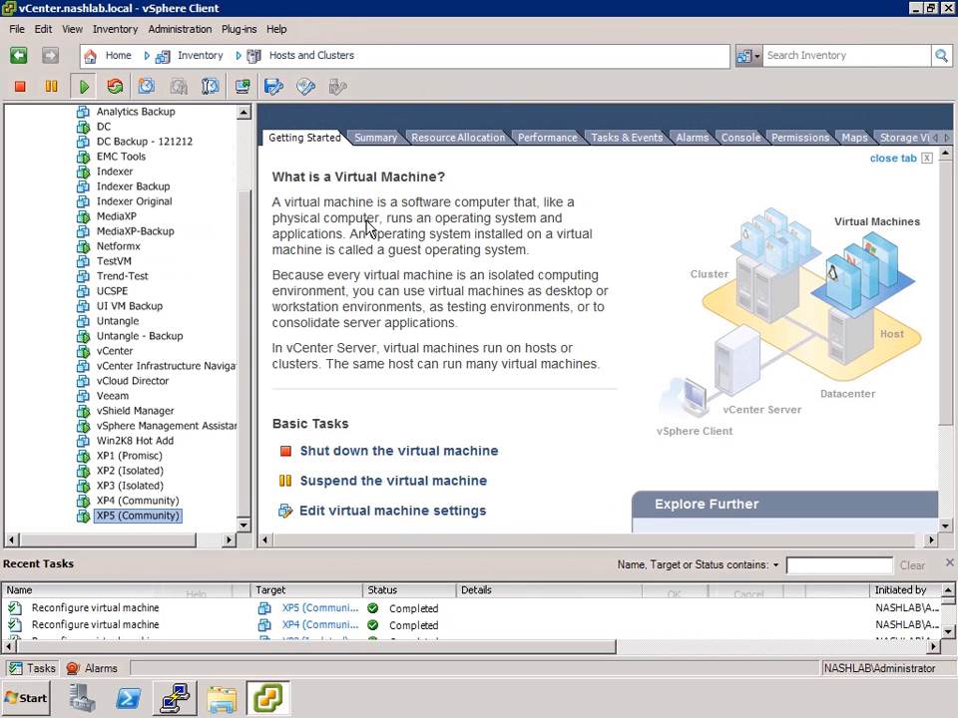
pyautogui.click(375, 138)
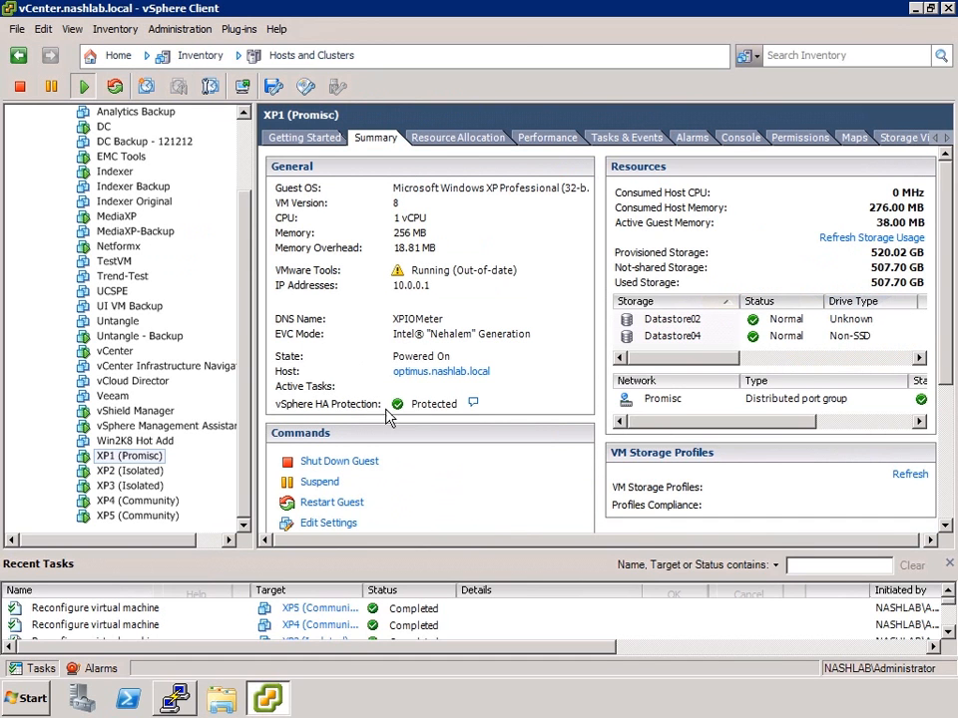
pyautogui.click(739, 137)
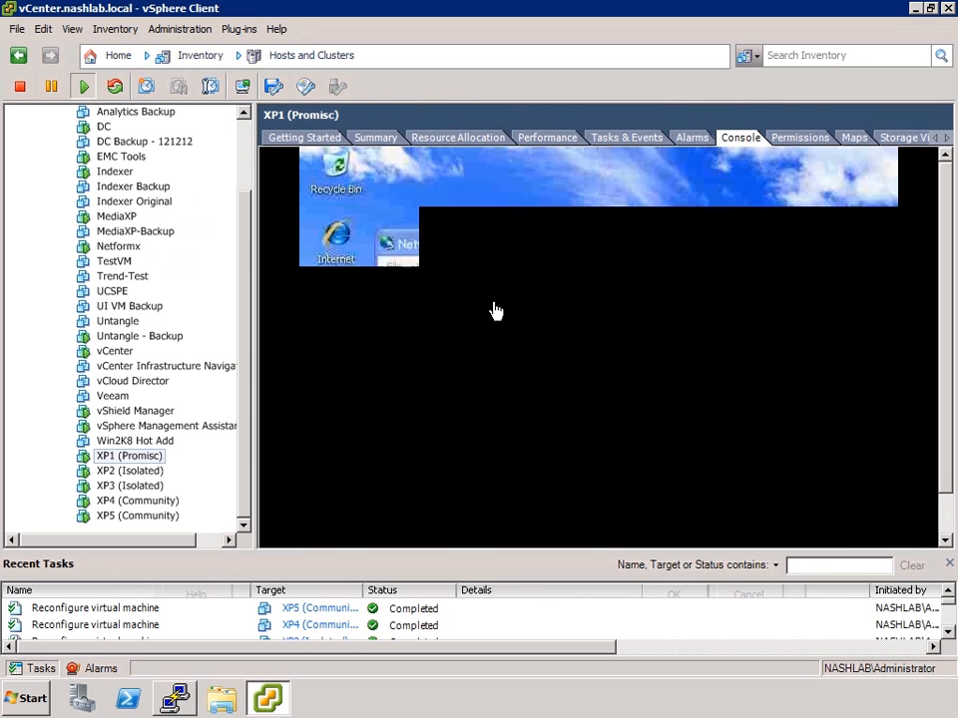
pyautogui.click(944, 501)
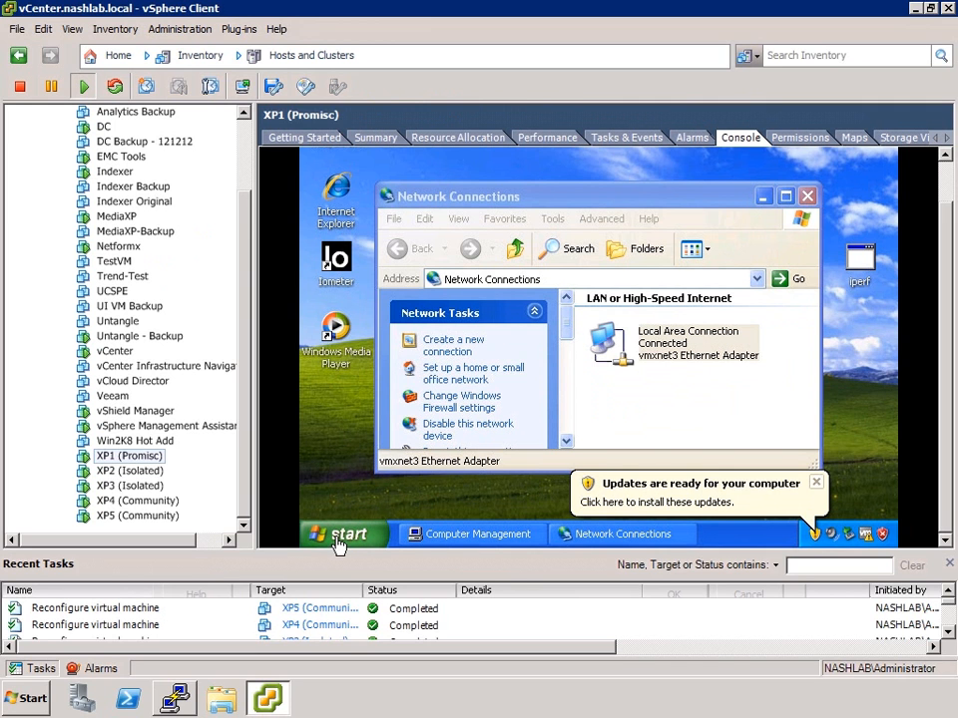
pyautogui.click(347, 536)
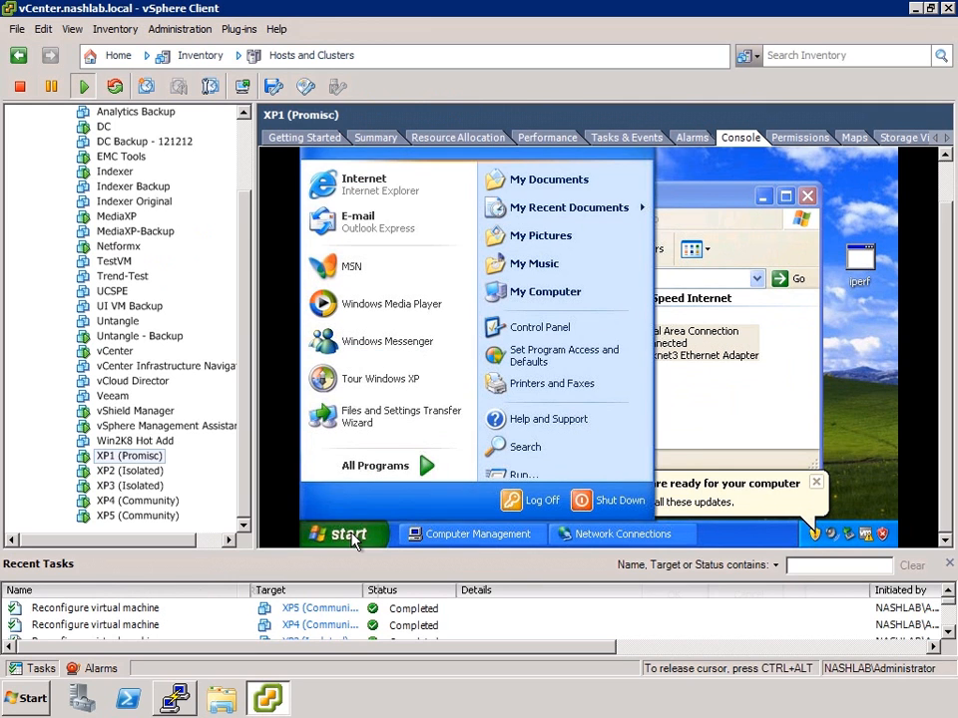
pyautogui.click(521, 475)
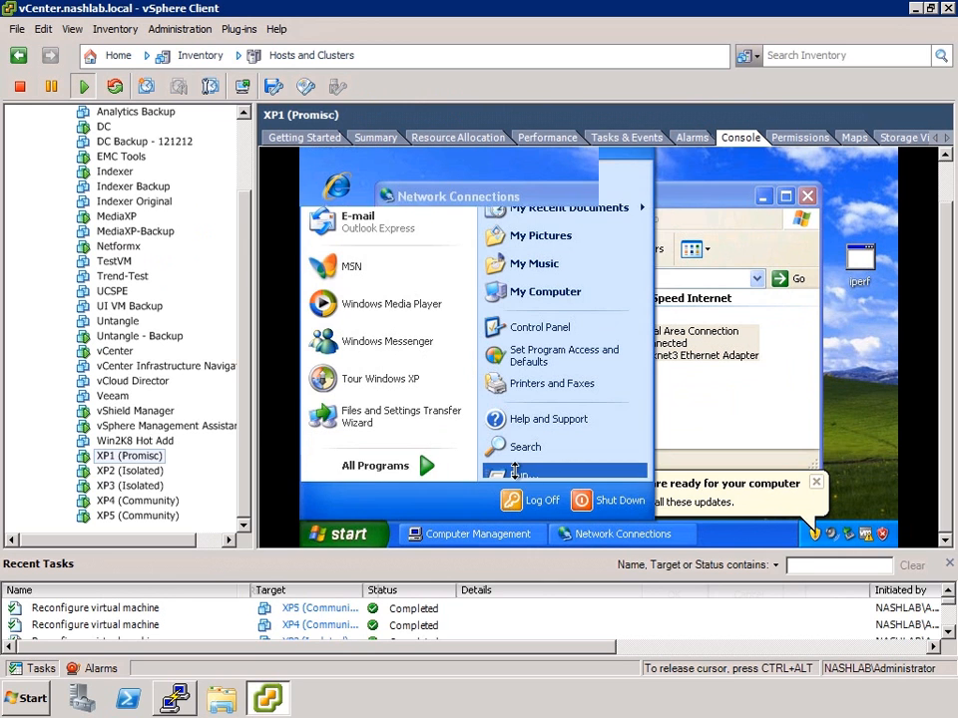
pyautogui.write('cmd')
pyautogui.press('Return')
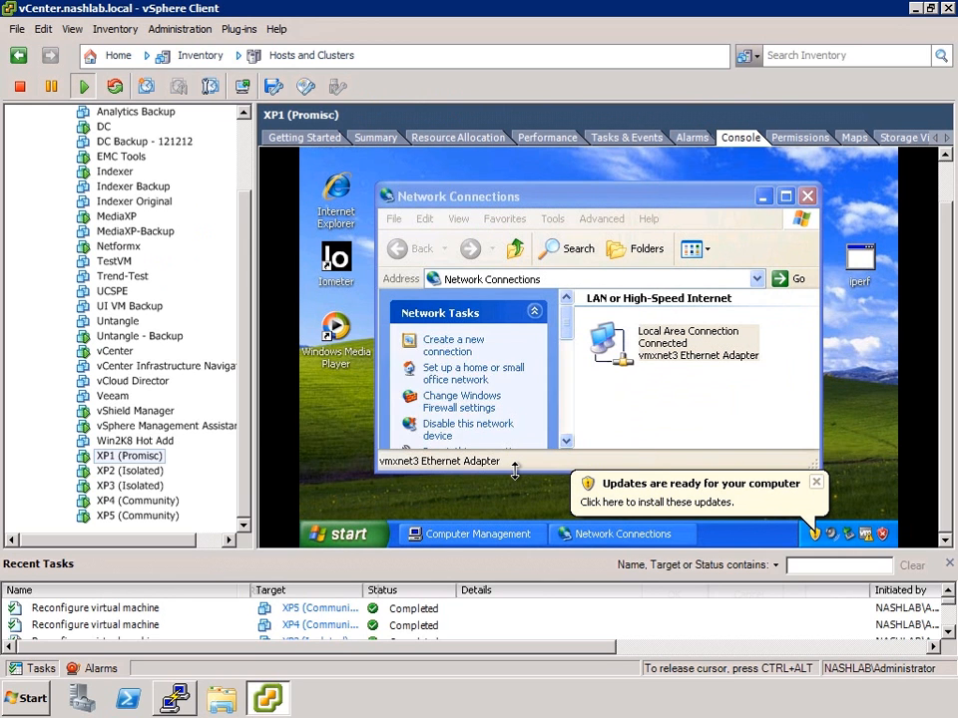
# Display the IP configuration of XP1 (Promisc) with ipconfig
pyautogui.write('ipconfig')
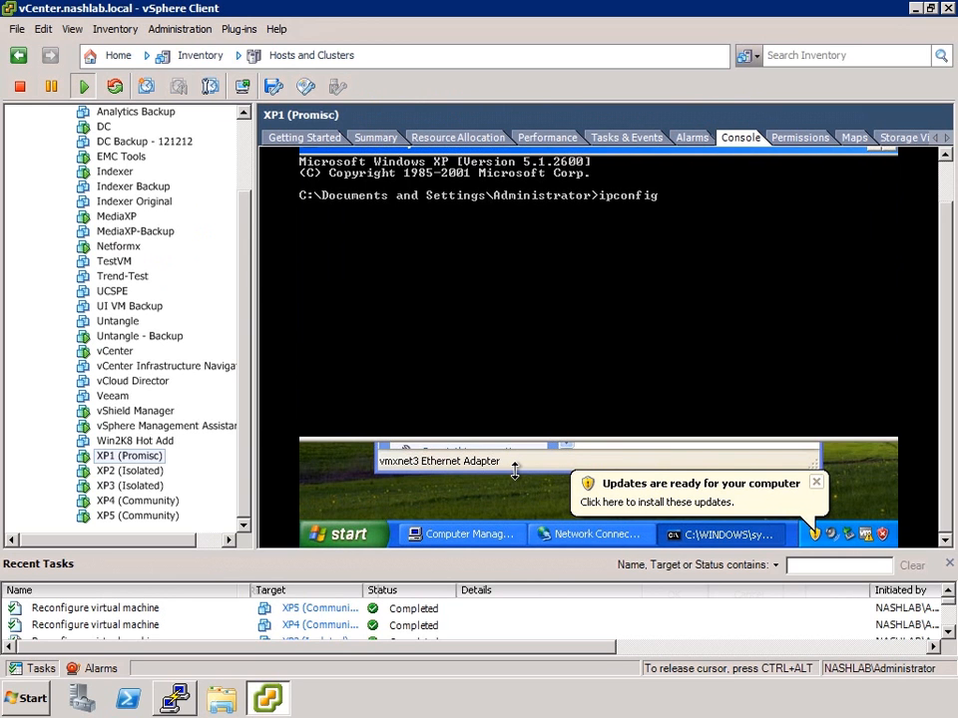
pyautogui.write('gggggggg')
pyautogui.press('Return')
pyautogui.write('ipconfig')
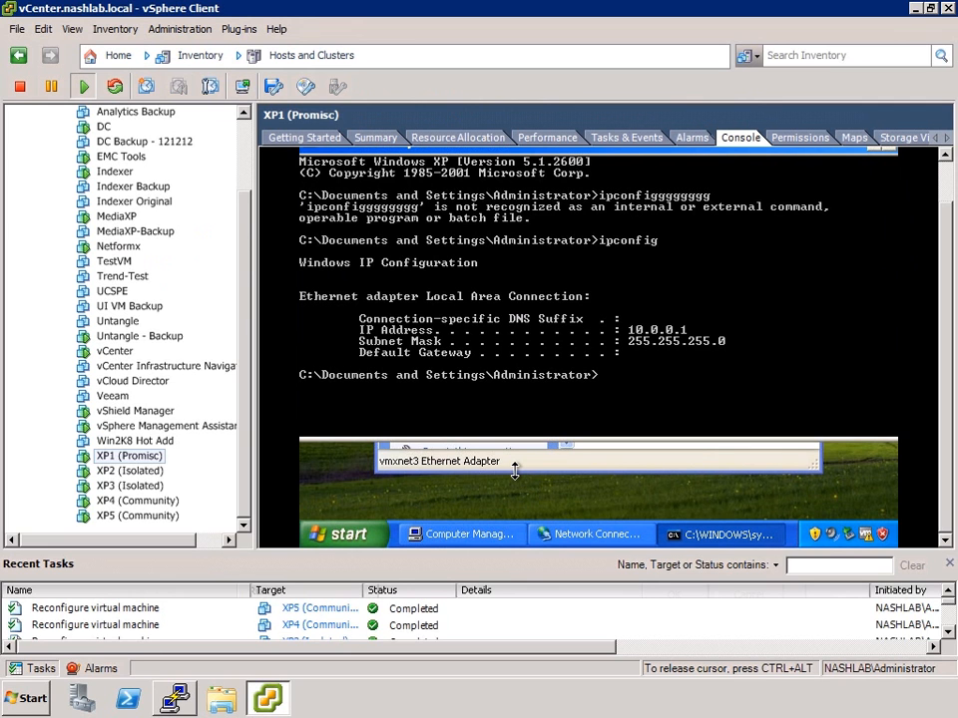
# Test connectivity from XP1 (Promisc) by pinging 10.0.0.2 and 10.0.0.3
pyautogui.write('ping')
pyautogui.write('10.0.0.2')
pyautogui.press('Return')
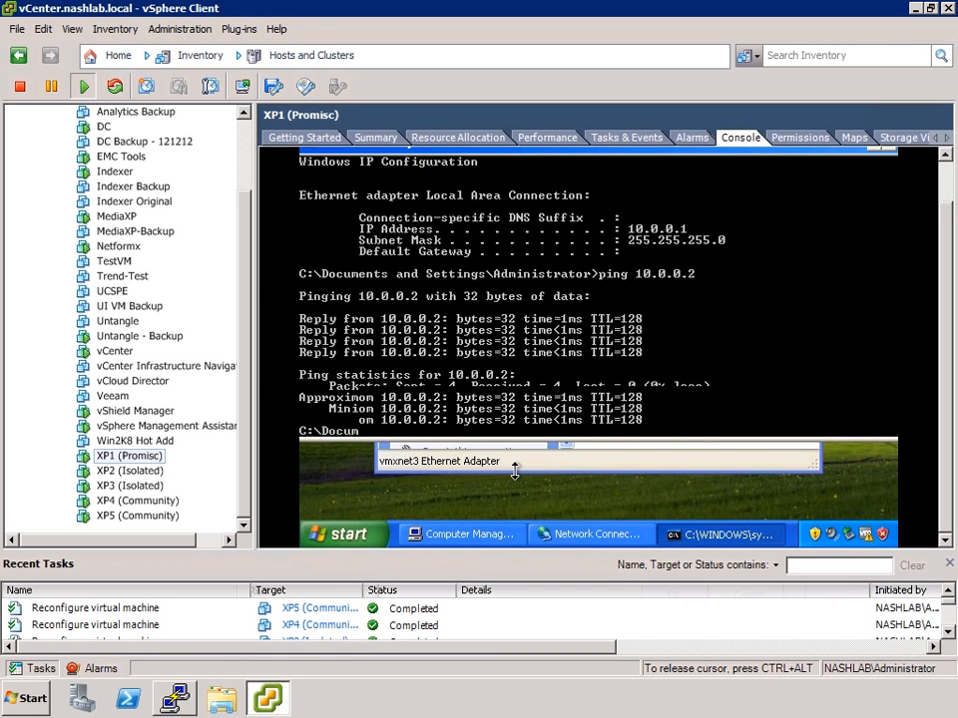
pyautogui.press('Up')
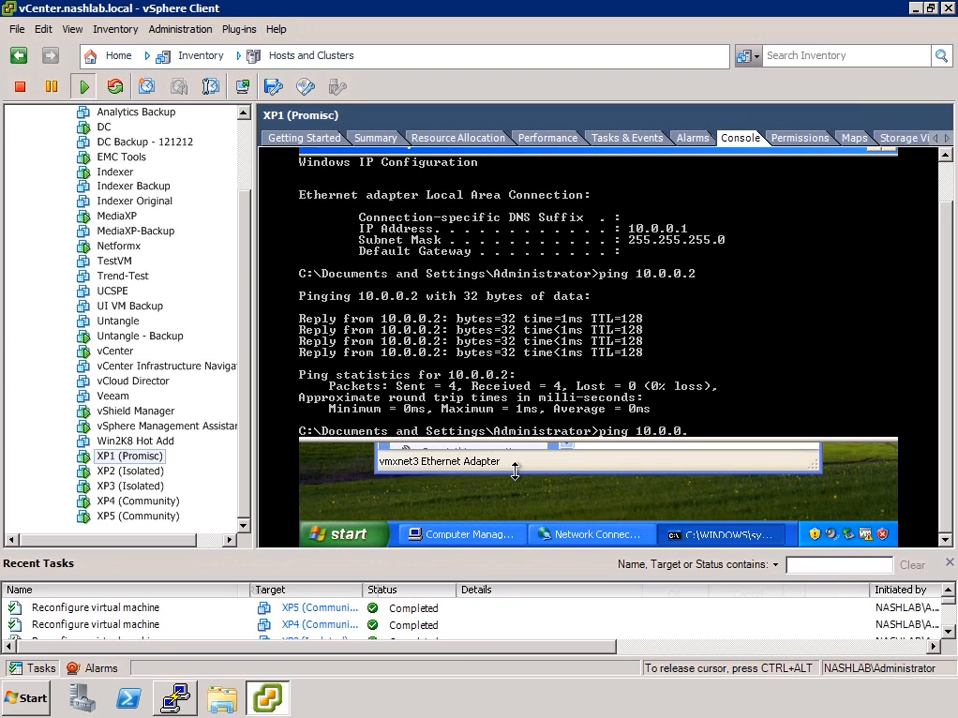
pyautogui.write('3')
pyautogui.press('Return')
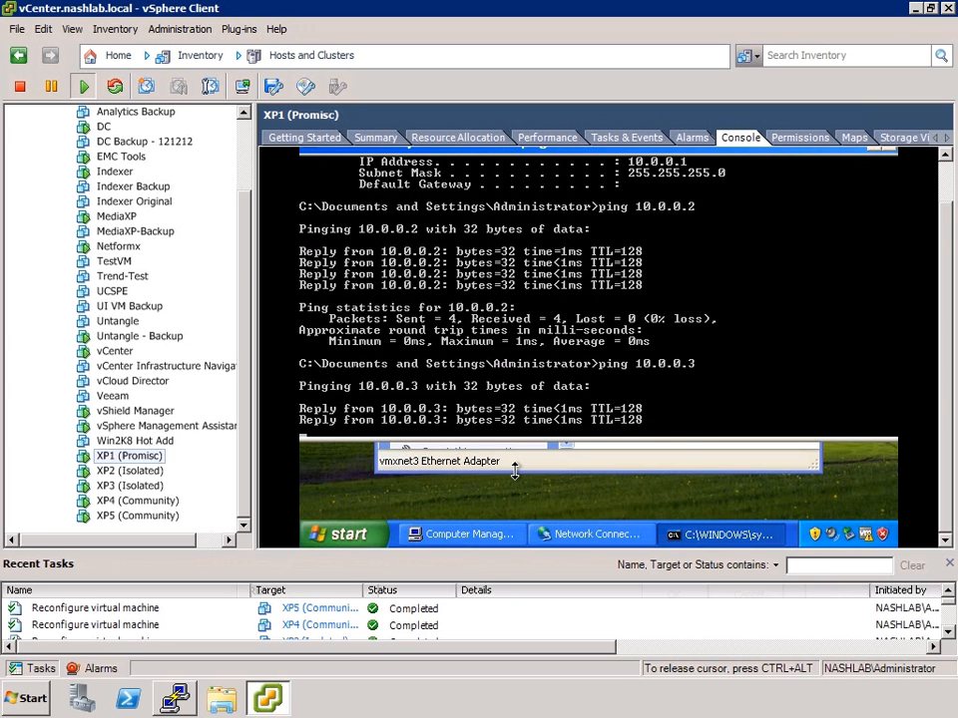
pyautogui.hotkey('ctrl', 'c')
# Test connectivity from XP1 (Promisc) by pinging 10.0.0.4 and 10.0.0.5, stopping each ping early
pyautogui.press('Up')
pyautogui.write('4')
pyautogui.press('Return')
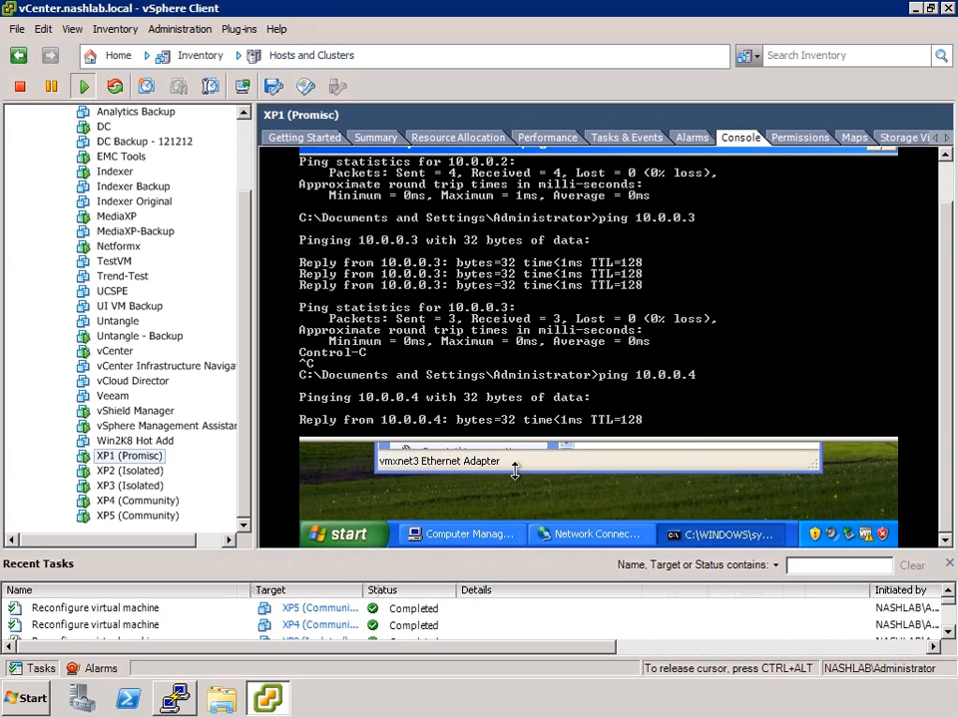
pyautogui.hotkey('ctrl', 'c')
pyautogui.press('Up')
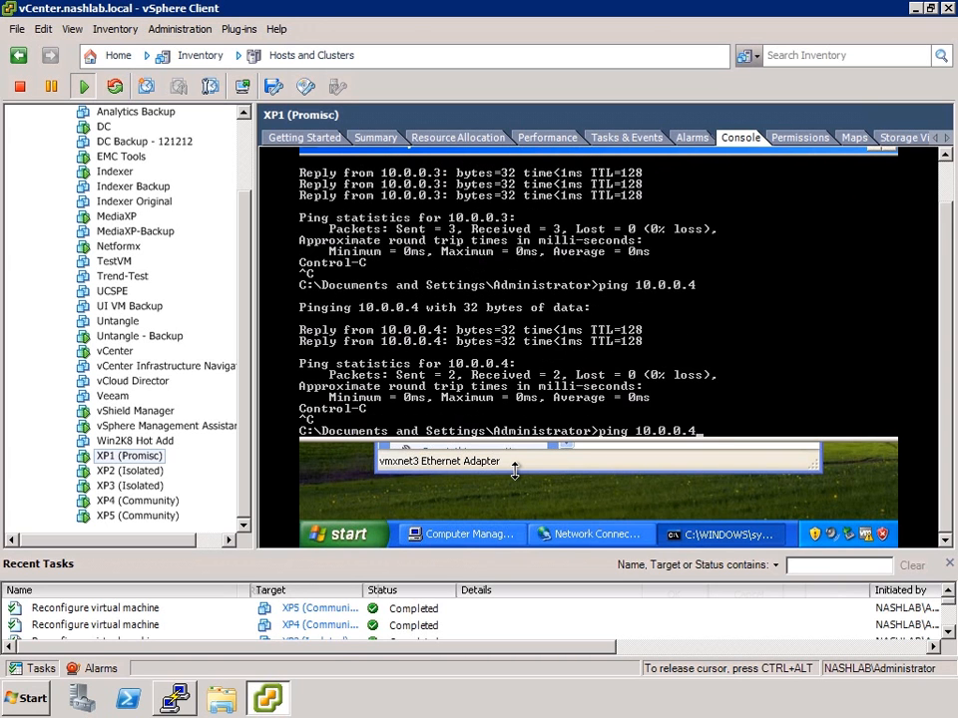
pyautogui.write('5')
pyautogui.press('Return')
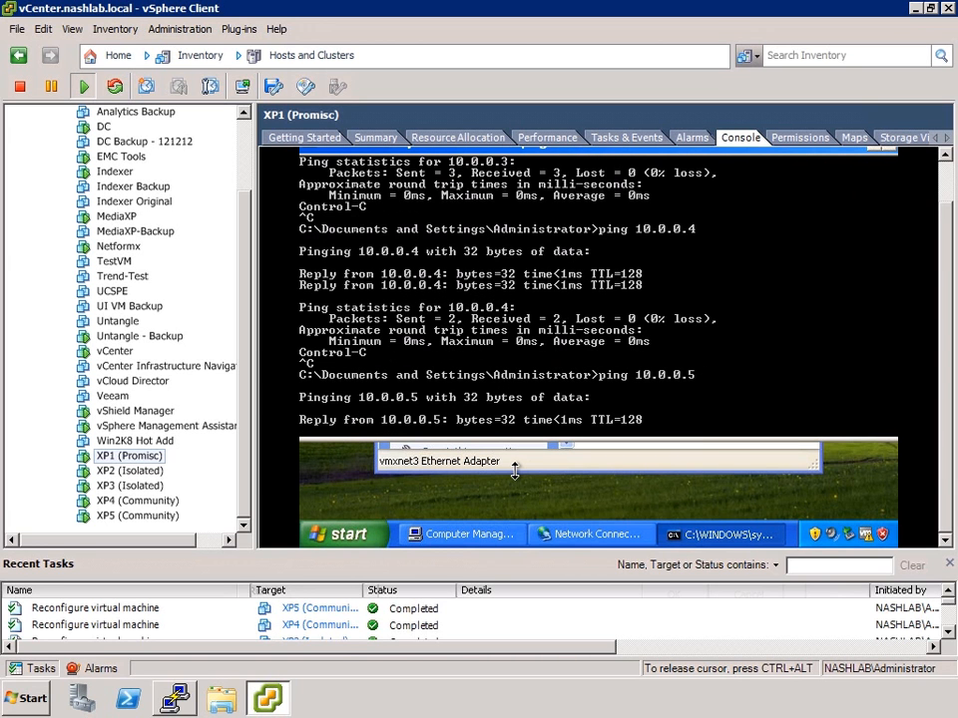
pyautogui.hotkey('ctrl', 'c')
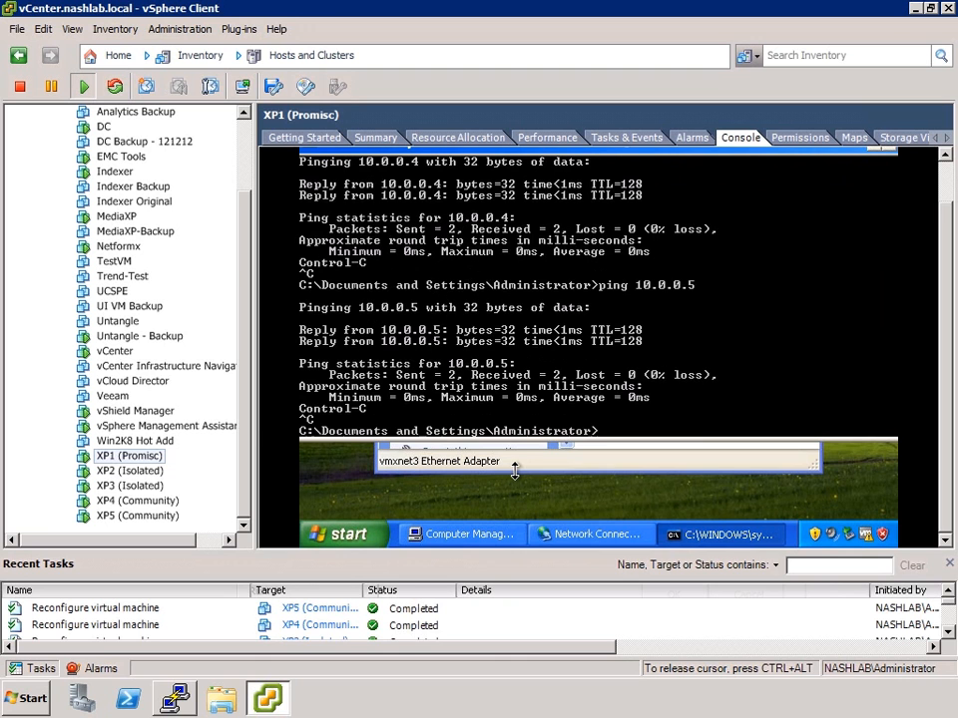
# Open the console of the XP2 (Isolated) virtual machine and clear its command prompt with cls
pyautogui.click(147, 475)
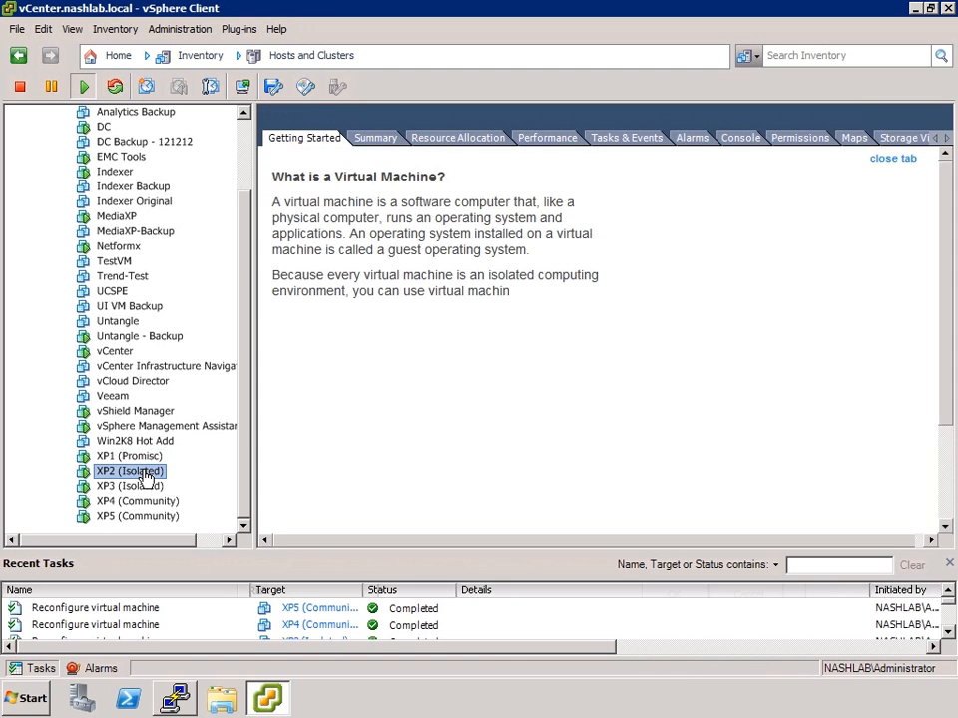
pyautogui.click(745, 140)
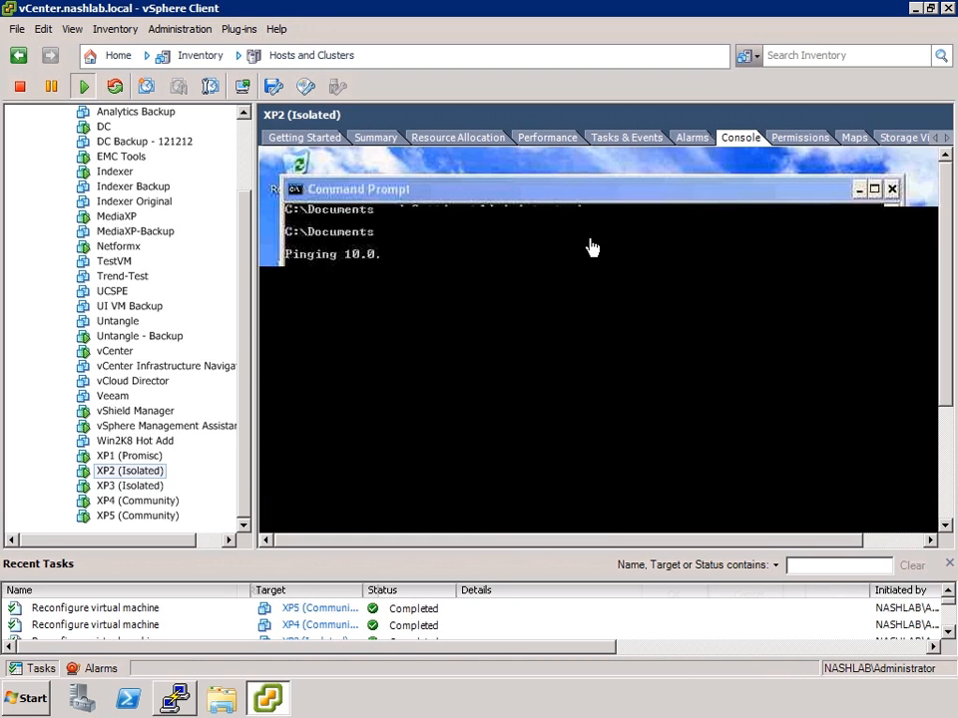
pyautogui.click(539, 344)
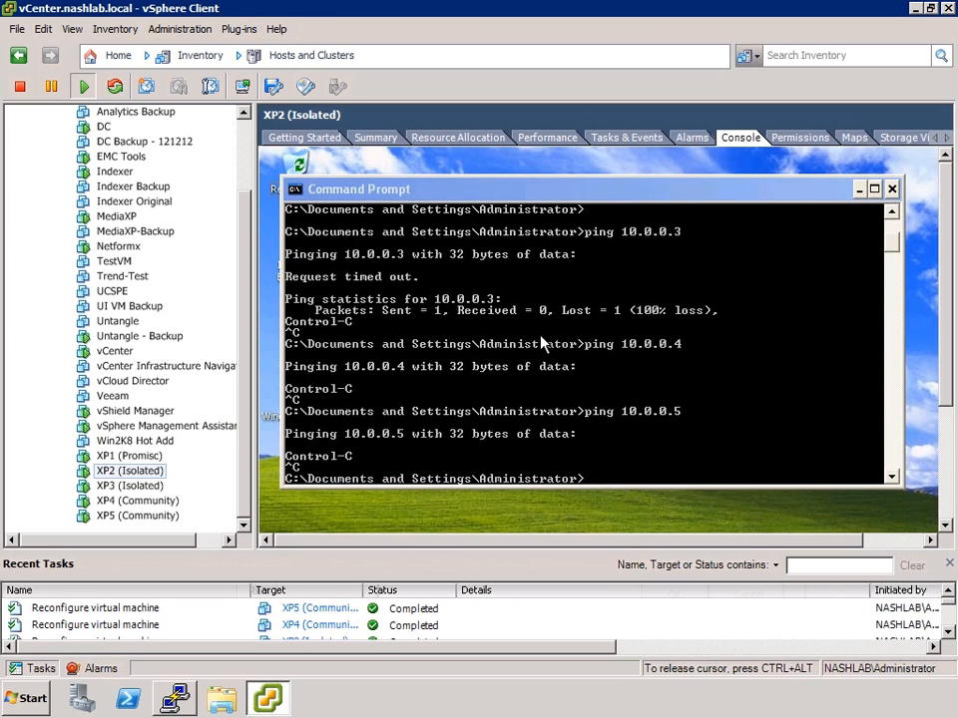
pyautogui.click(542, 347)
pyautogui.write('cls')
pyautogui.press('Return')
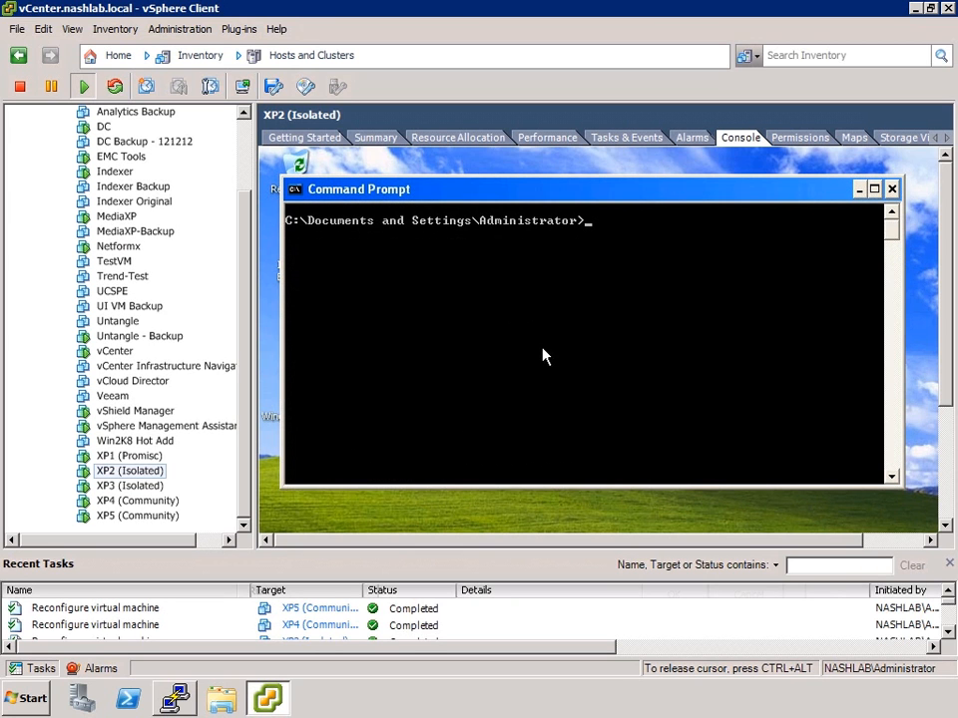
# Display the IP configuration of XP2 (Isolated) with ipconfig and ping 10.0.0.1 from it
pyautogui.write('ipconfig')
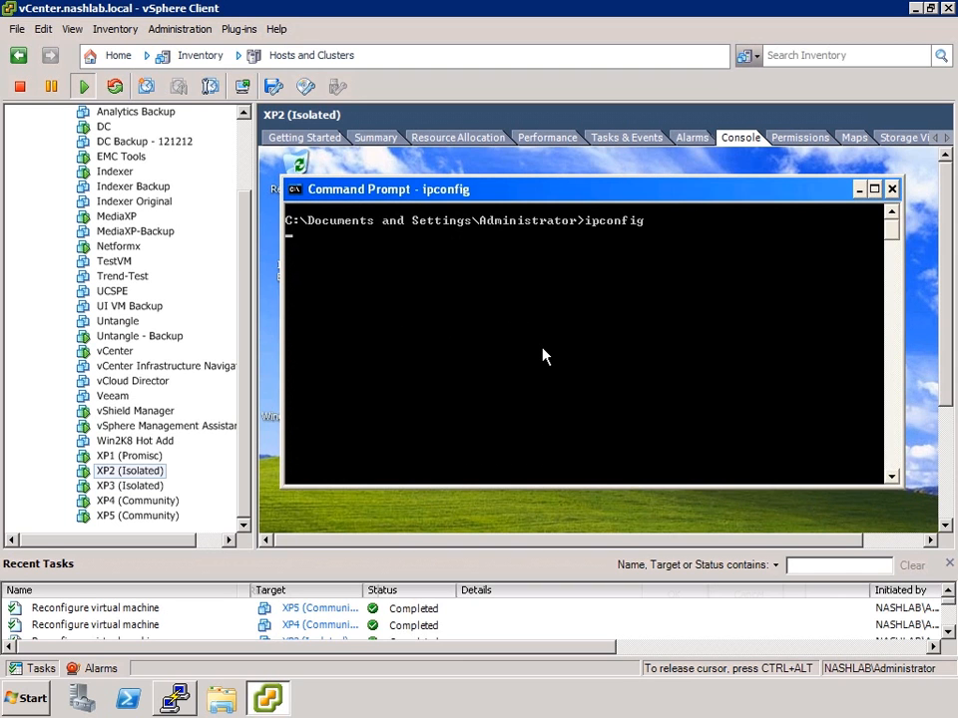
pyautogui.press('Return')
pyautogui.write('ping 10')
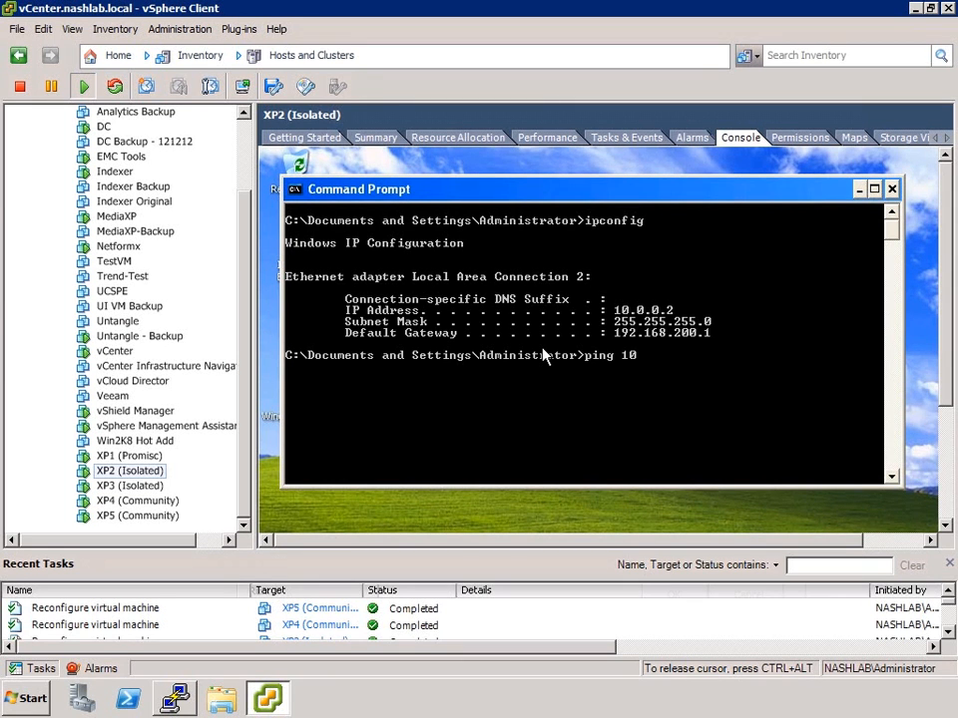
pyautogui.write('.0.1')
pyautogui.press('Return')
pyautogui.hotkey('ctrl', 'c')
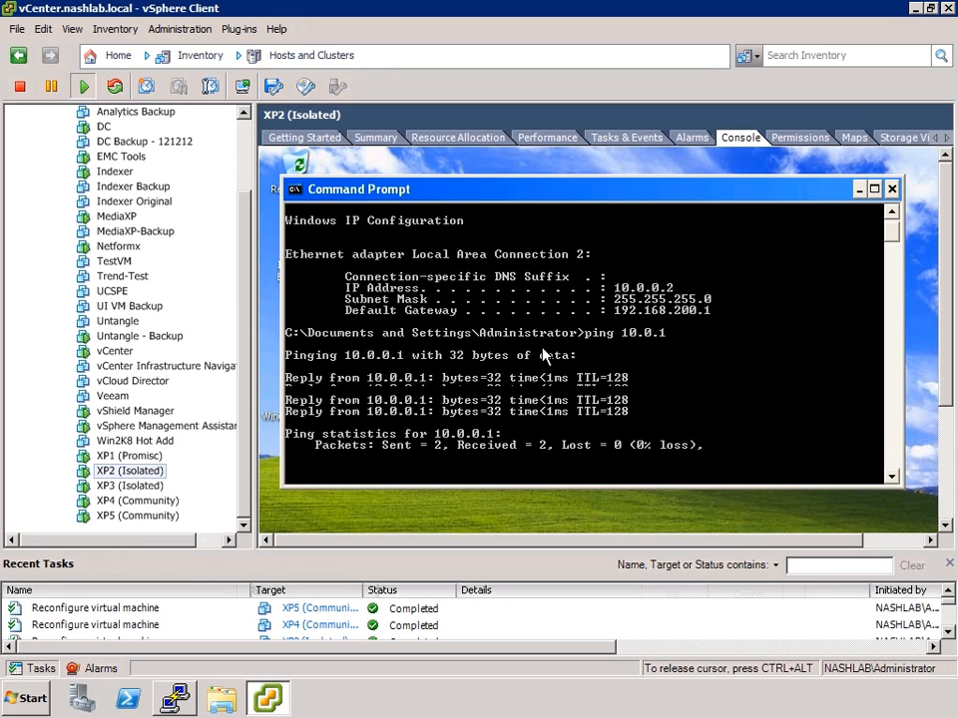
pyautogui.write('ping 10.0.0')
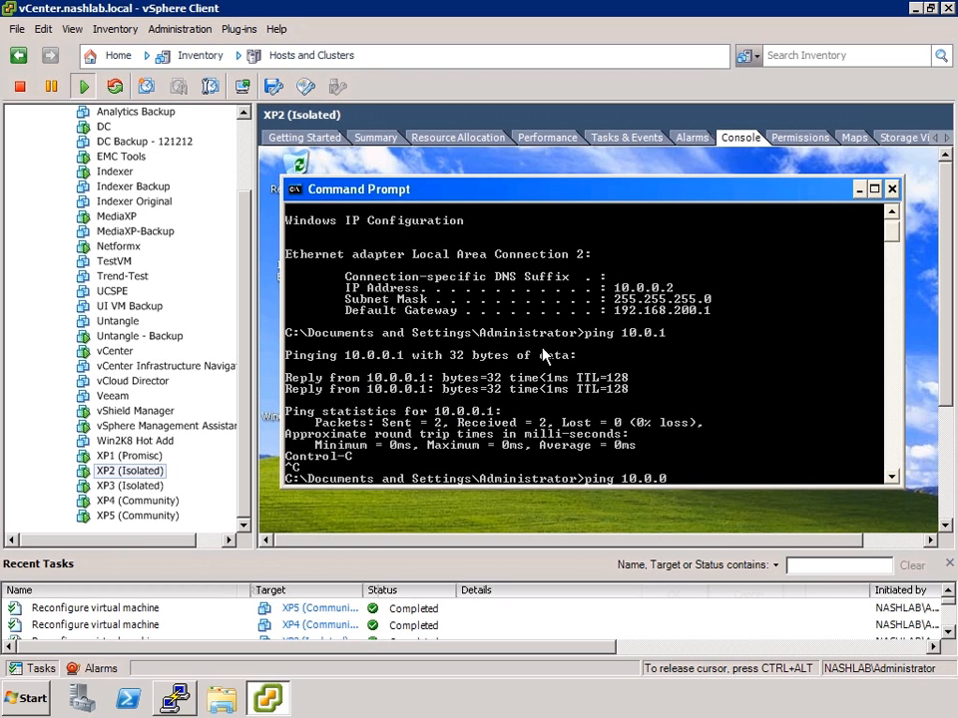
pyautogui.write('.1')
pyautogui.press('Return')
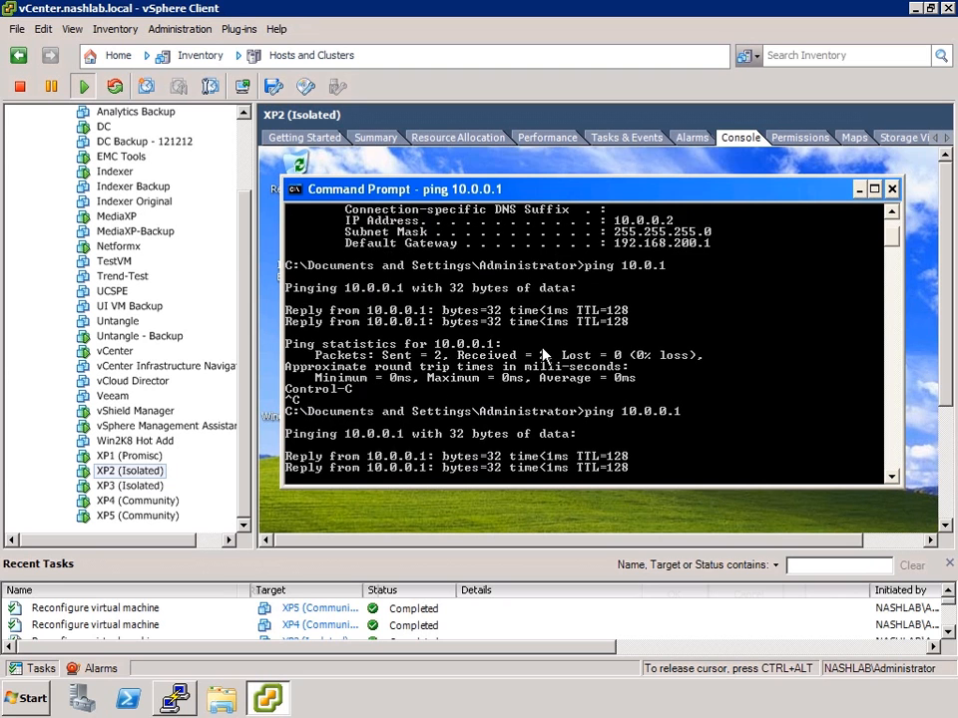
pyautogui.hotkey('ctrl', 'c')
# Test connectivity from XP2 (Isolated) to the other isolated virtual machine by pinging 10.0.0.3
pyautogui.press('Up')
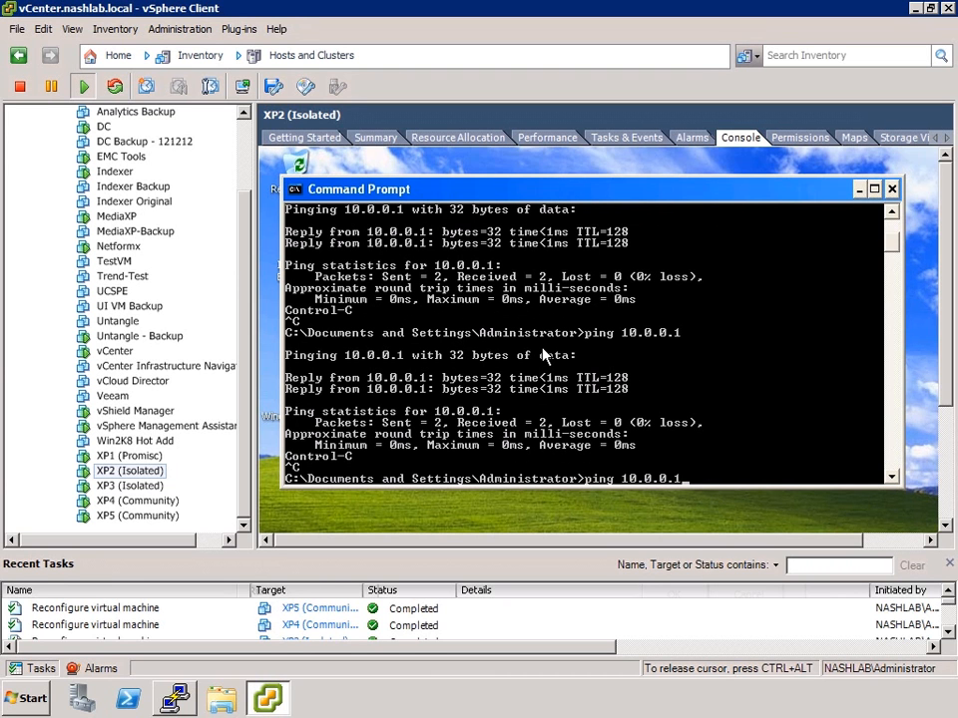
pyautogui.write('3')
pyautogui.press('Return')
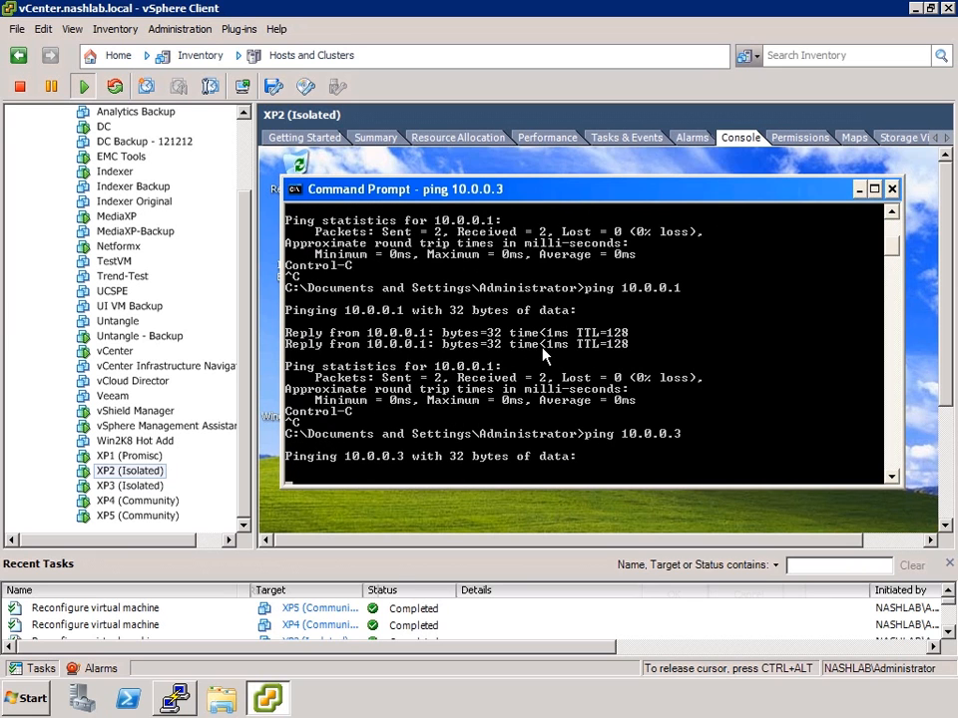
pyautogui.hotkey('ctrl', 'c')
# Test connectivity from XP2 (Isolated) to the community virtual machines by pinging 10.0.0.4 and 10.0.0.5
pyautogui.press('Up')
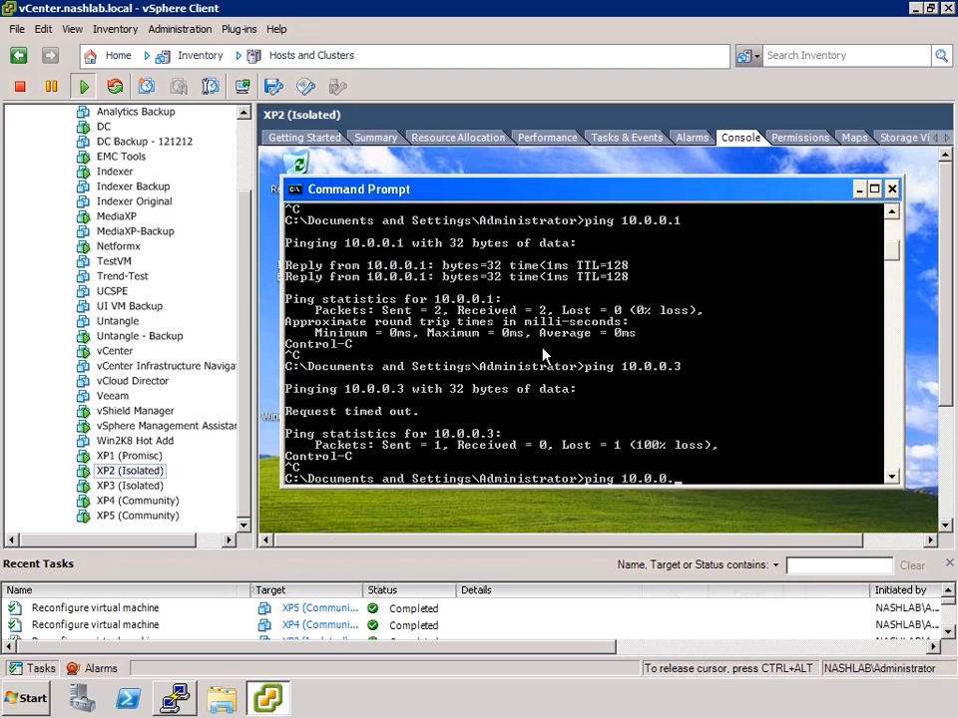
pyautogui.write('4')
pyautogui.press('Return')
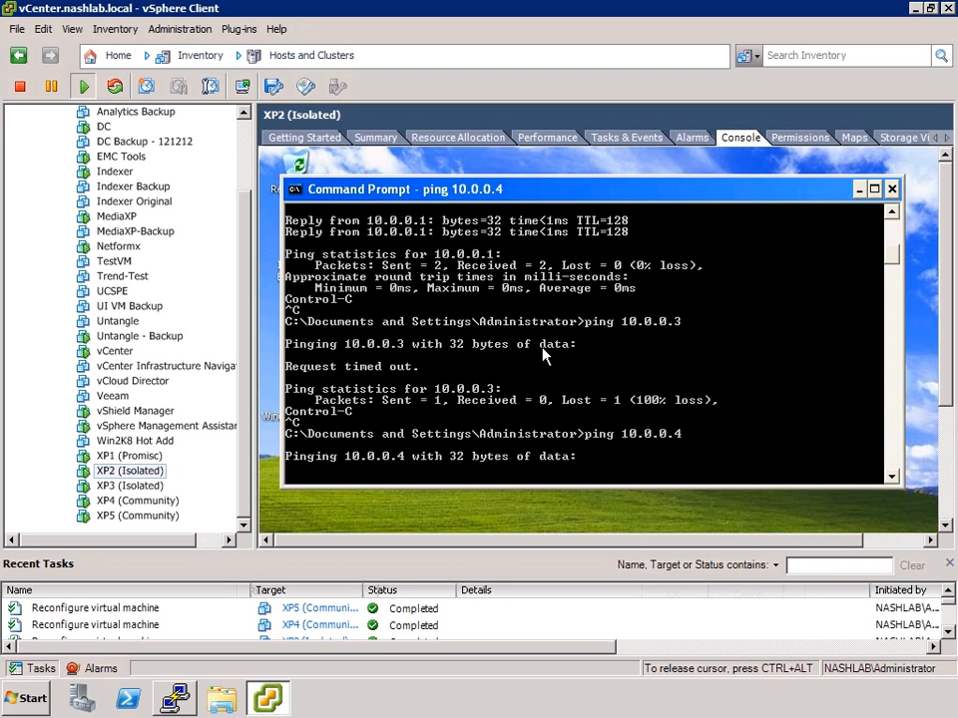
pyautogui.hotkey('ctrl', 'c')
pyautogui.press('Up')
pyautogui.write('5')
pyautogui.press('Return')
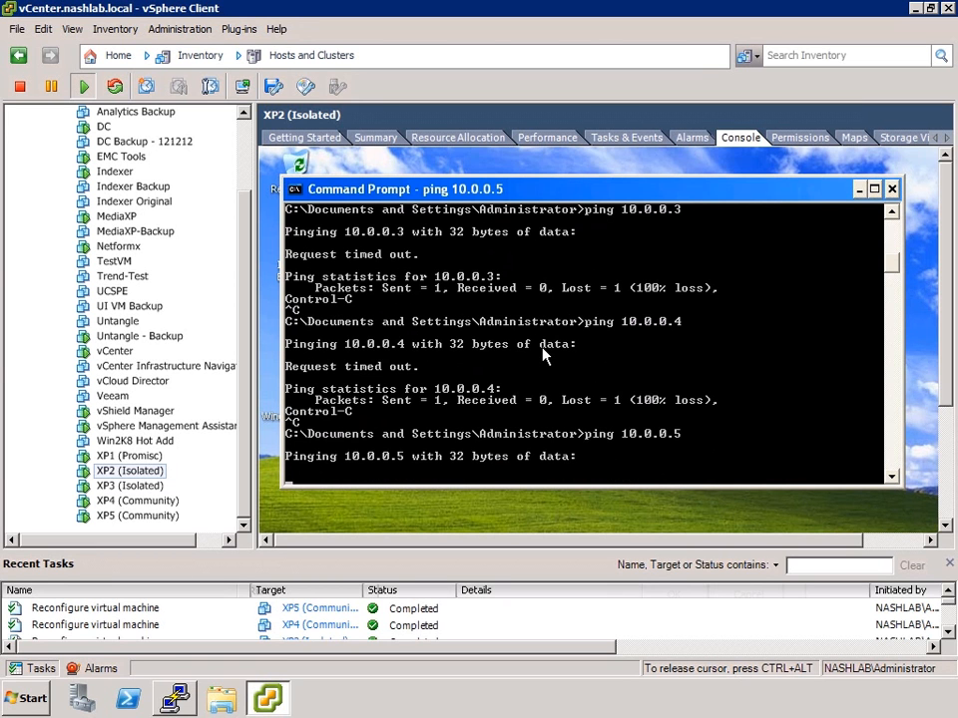
# Stop the running ping on XP2 (Isolated) and open a Command Prompt in the console of the XP4 (Community) virtual machine
pyautogui.hotkey('ctrl', 'c')
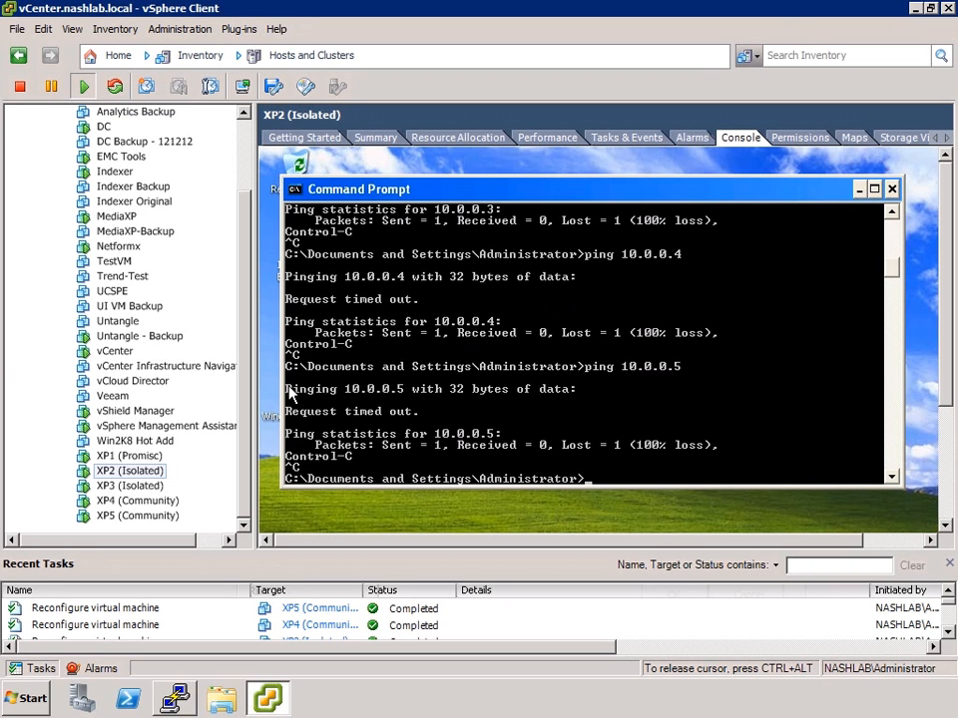
pyautogui.click(137, 502)
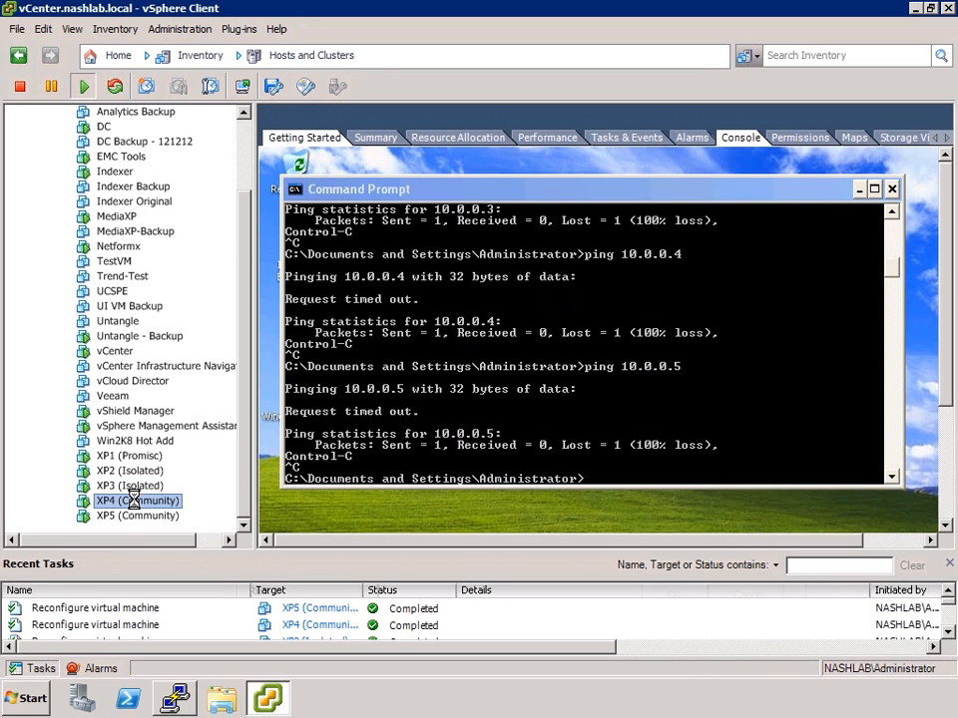
pyautogui.click(741, 138)
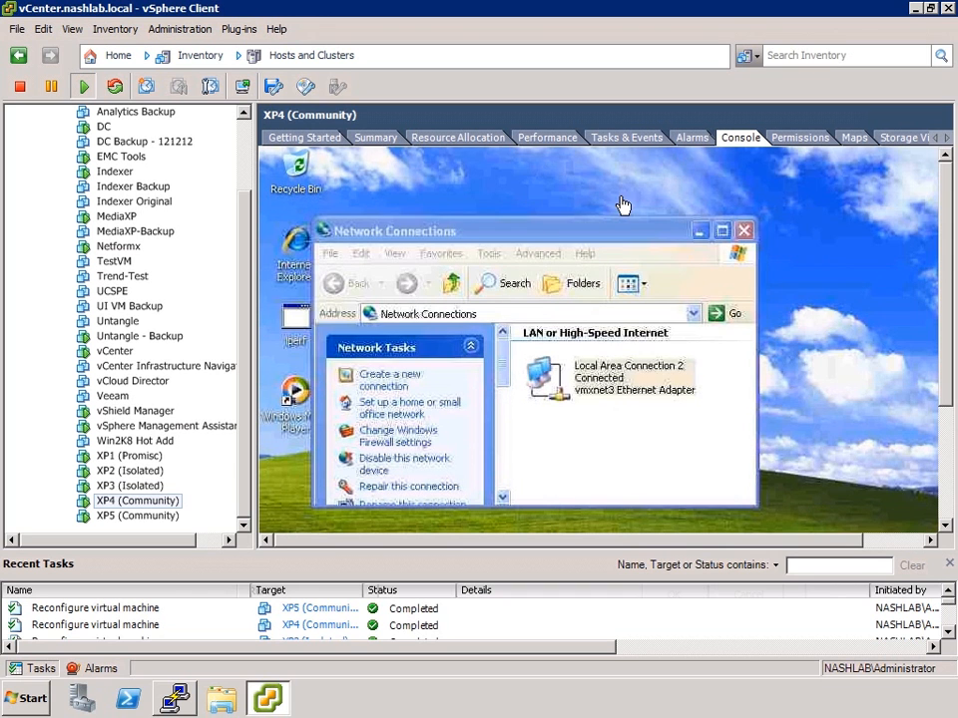
pyautogui.click(948, 496)
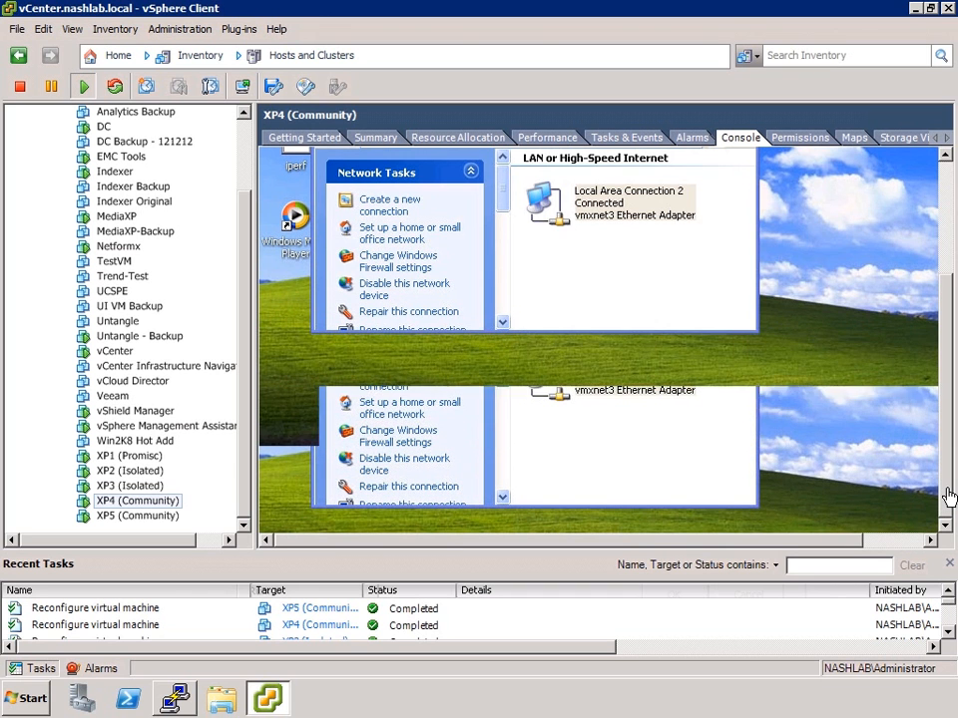
pyautogui.click(301, 518)
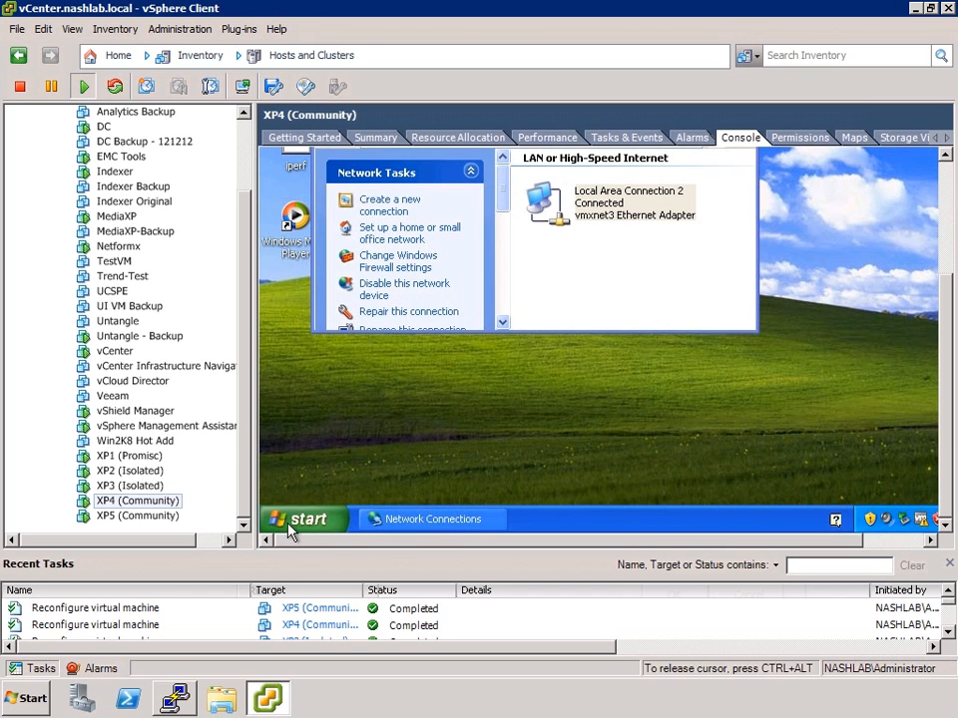
pyautogui.click(320, 226)
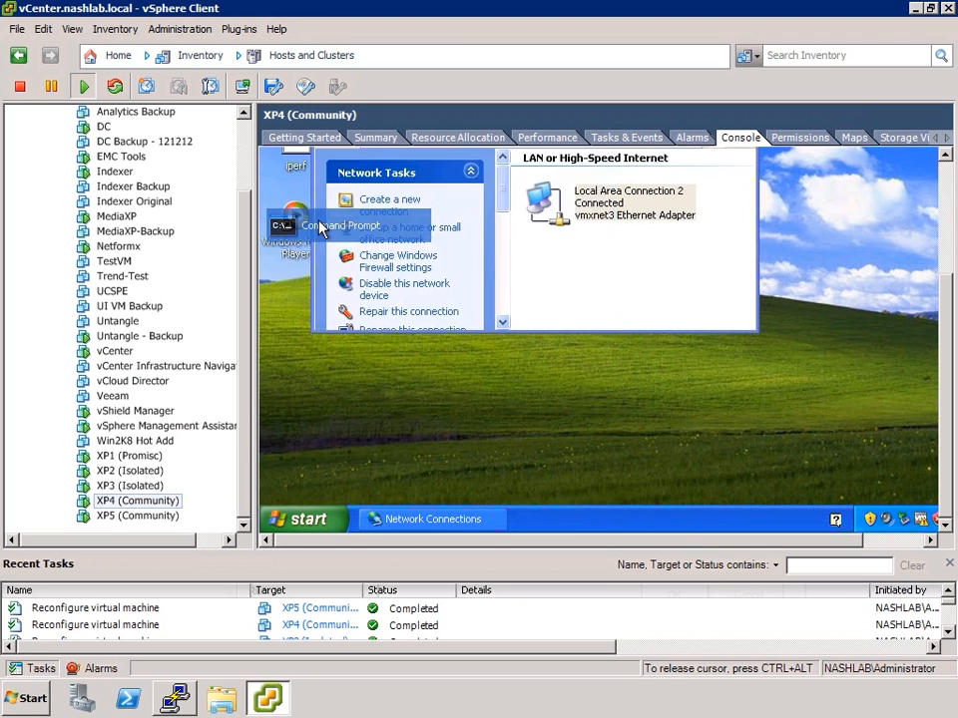
pyautogui.click(947, 196)
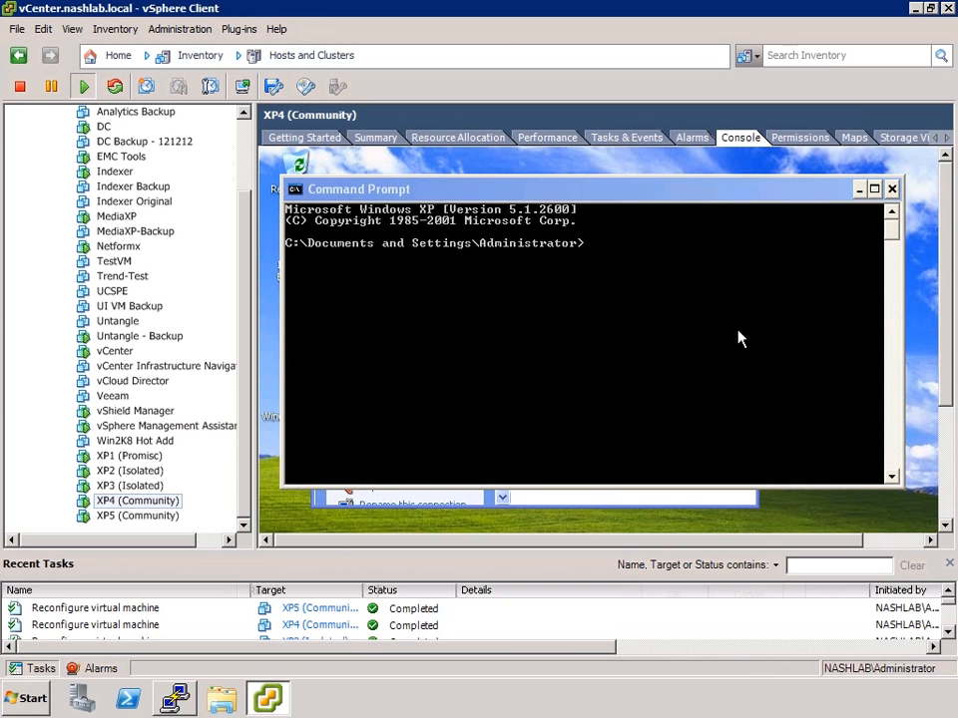
# Display the IP configuration of XP4 (Community) with ipconfig and test its connection to the promiscuous virtual machine by pinging 10.0.0.1
pyautogui.click(739, 339)
pyautogui.write('ipconfig')
pyautogui.press('Return')
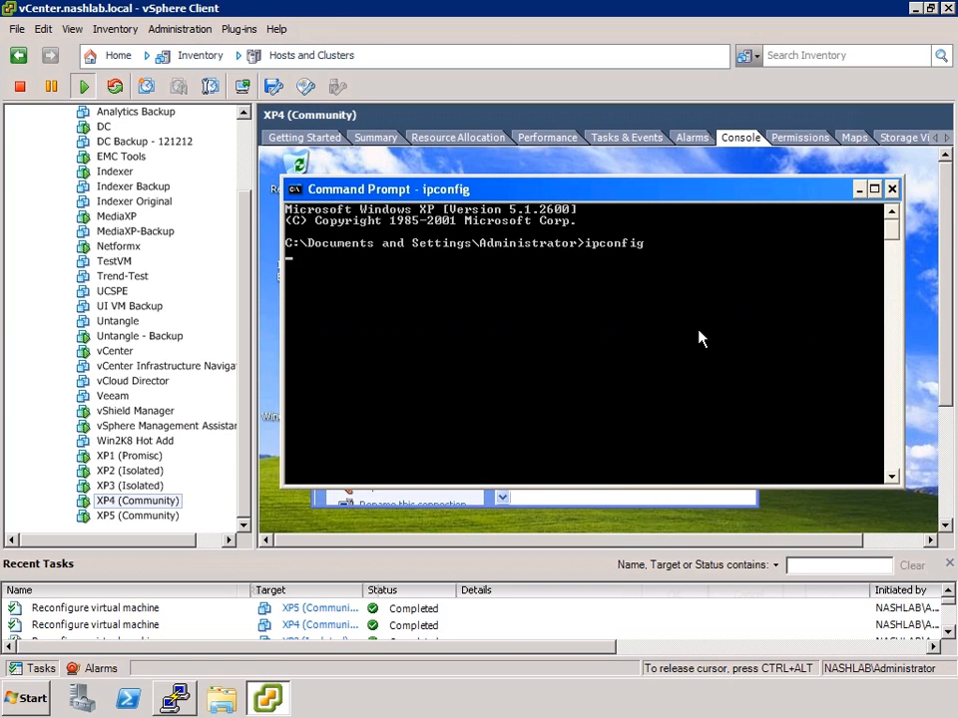
pyautogui.write('ping 10.0.0.1')
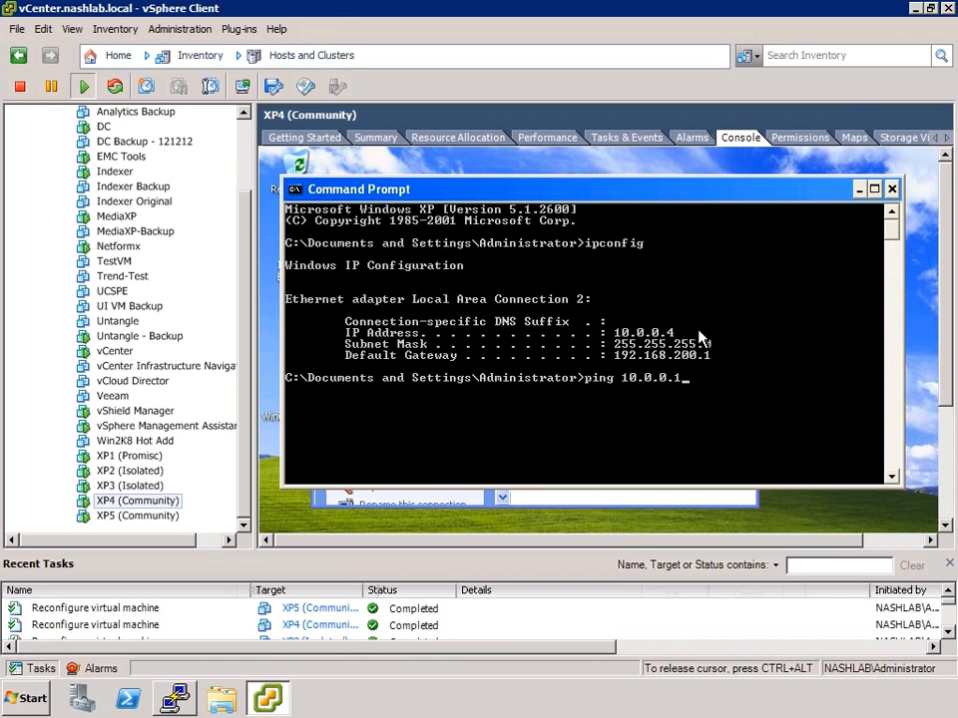
pyautogui.press('Return')
pyautogui.hotkey('ctrl', 'c')
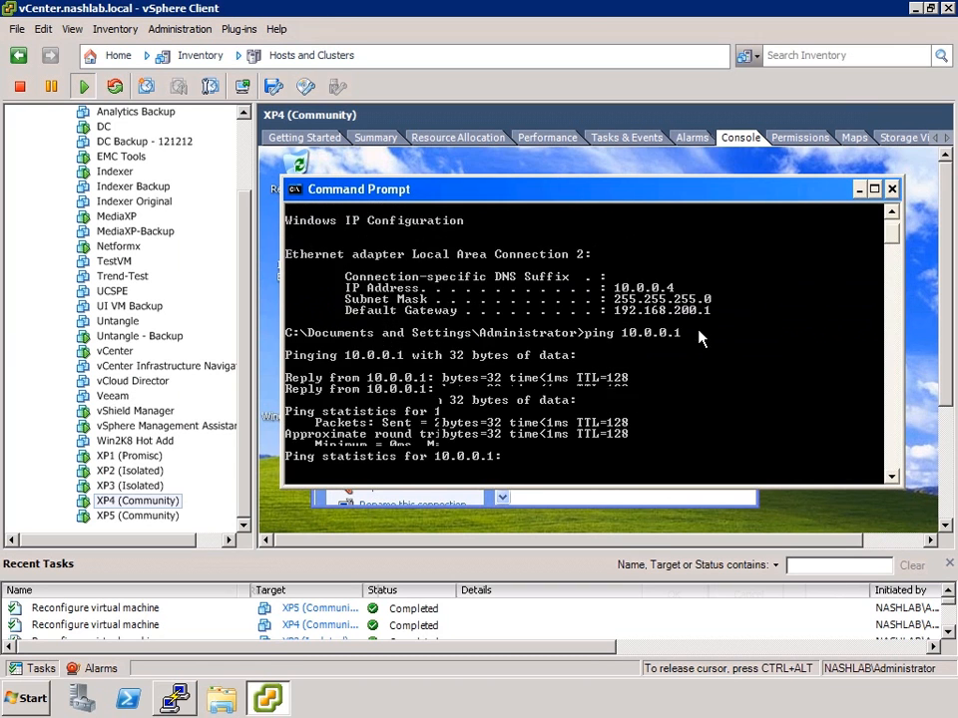
# Test connectivity from XP4 (Community) to the other community virtual machine by pinging 10.0.0.5
pyautogui.write('ping 10.0.0.5')
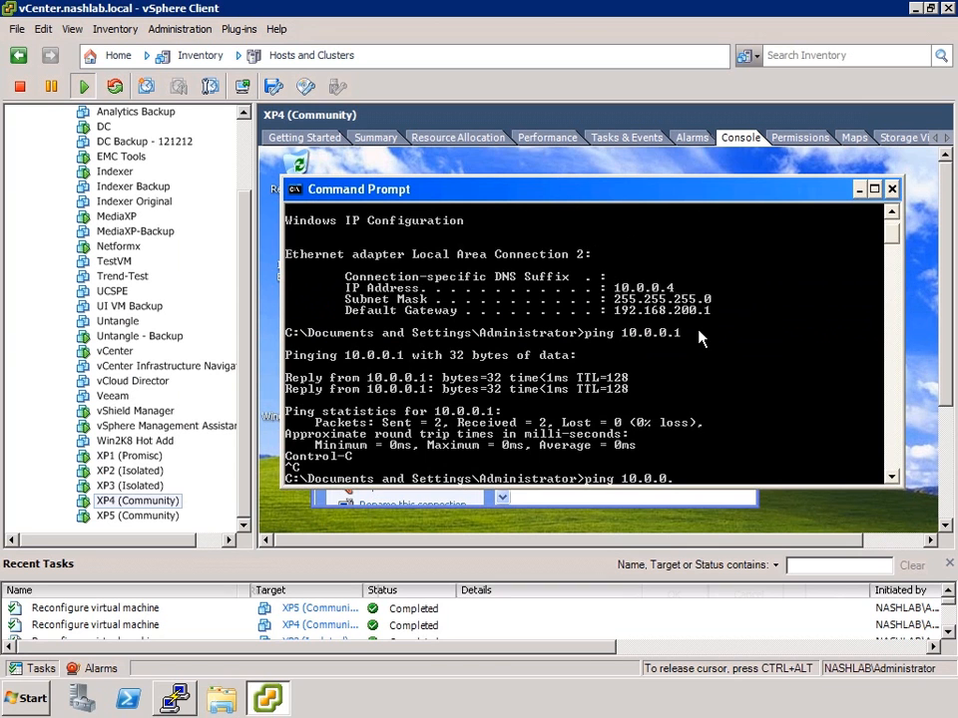
pyautogui.press('Return')
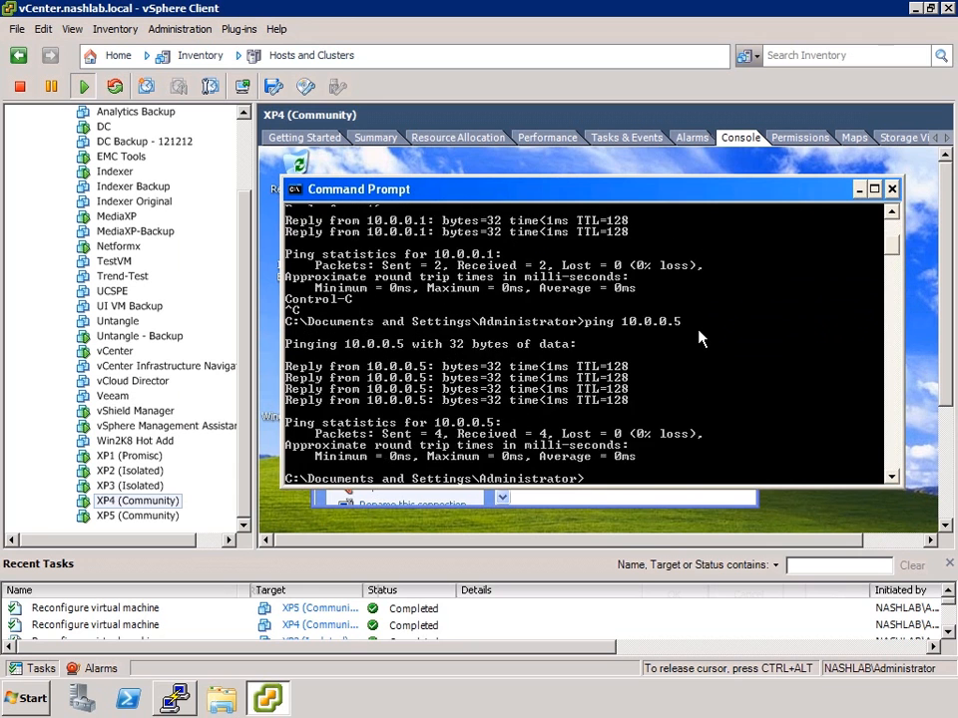
pyautogui.press('Return')
# Test connectivity from XP4 (Community) to the isolated virtual machines by pinging 10.0.0.2 and 10.0.0.3, stopping each ping early
pyautogui.write('ping 10.0.')
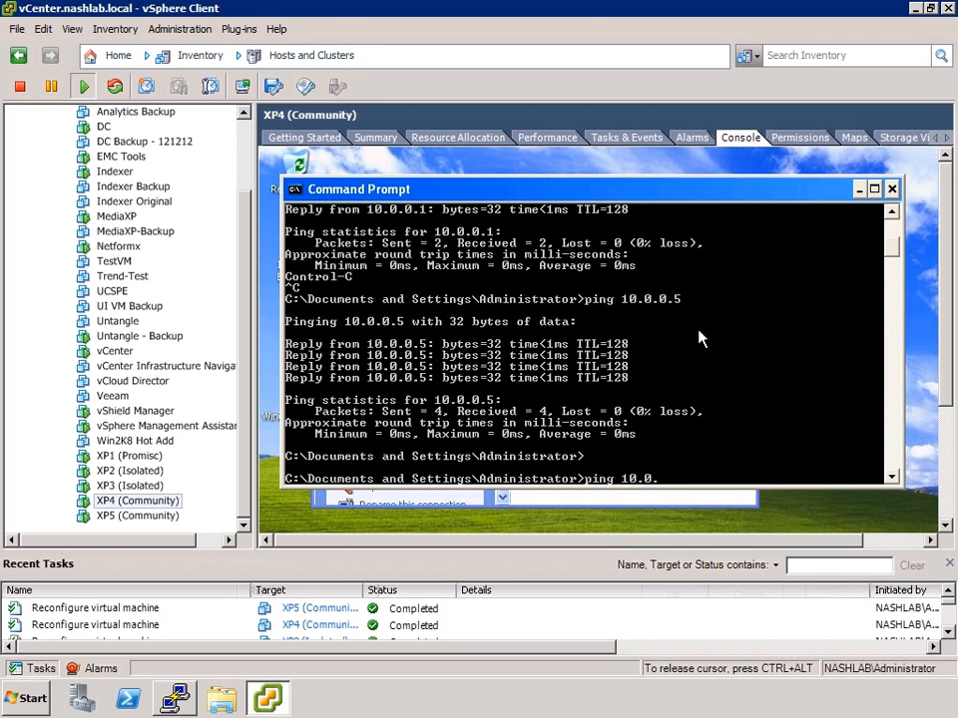
pyautogui.write('0.2')
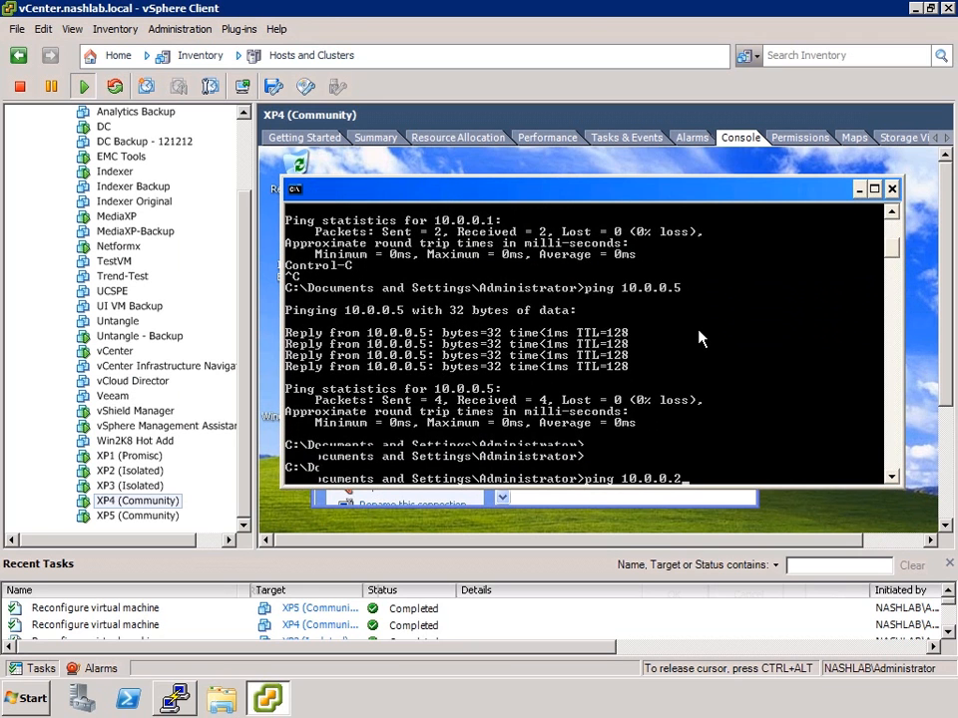
pyautogui.press('Return')
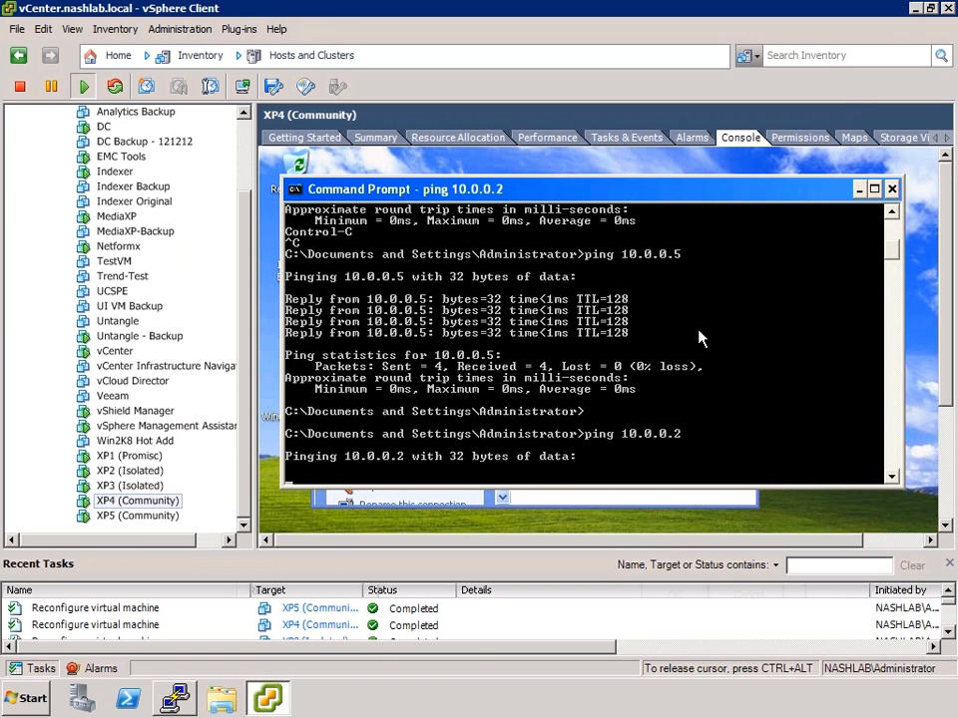
pyautogui.hotkey('ctrl', 'c')
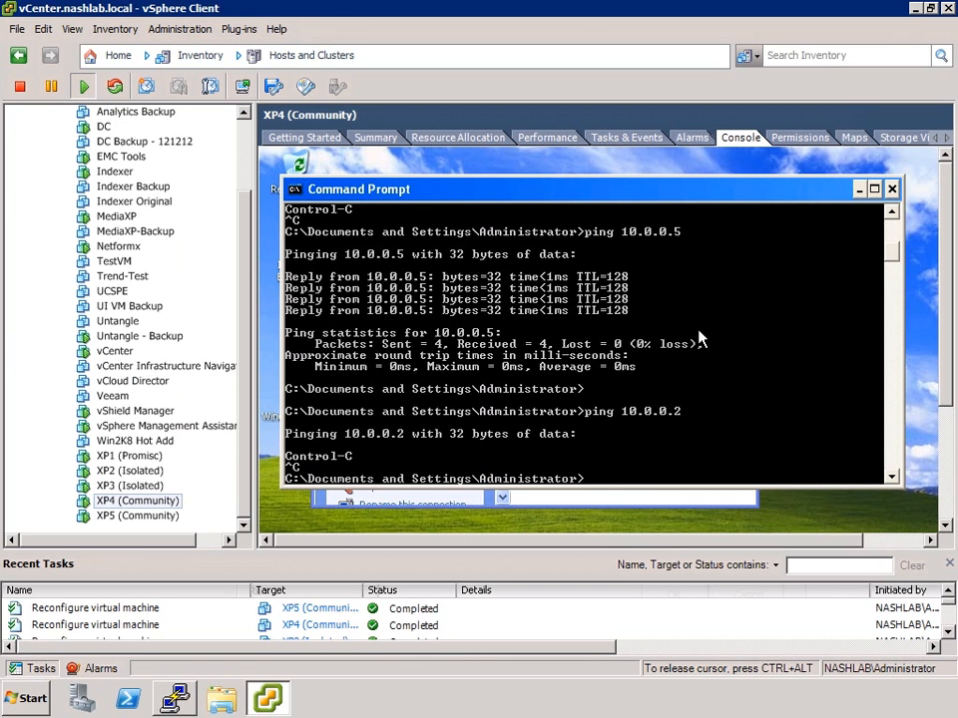
pyautogui.press('Up')
pyautogui.press('BackSpace')
pyautogui.write('3')
pyautogui.press('Return')
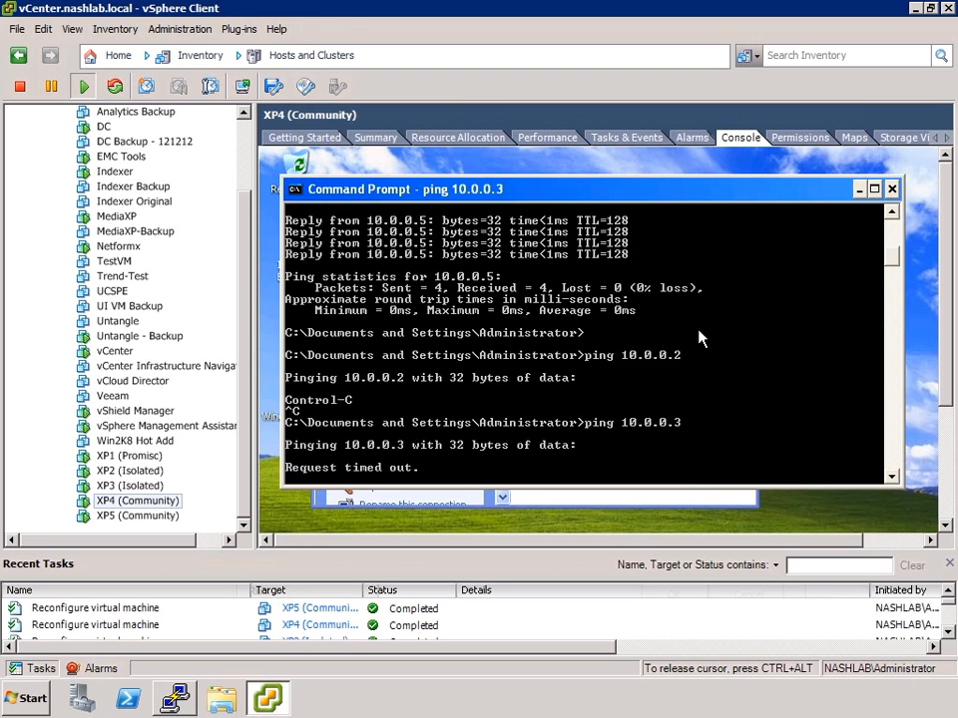
pyautogui.hotkey('ctrl', 'c')
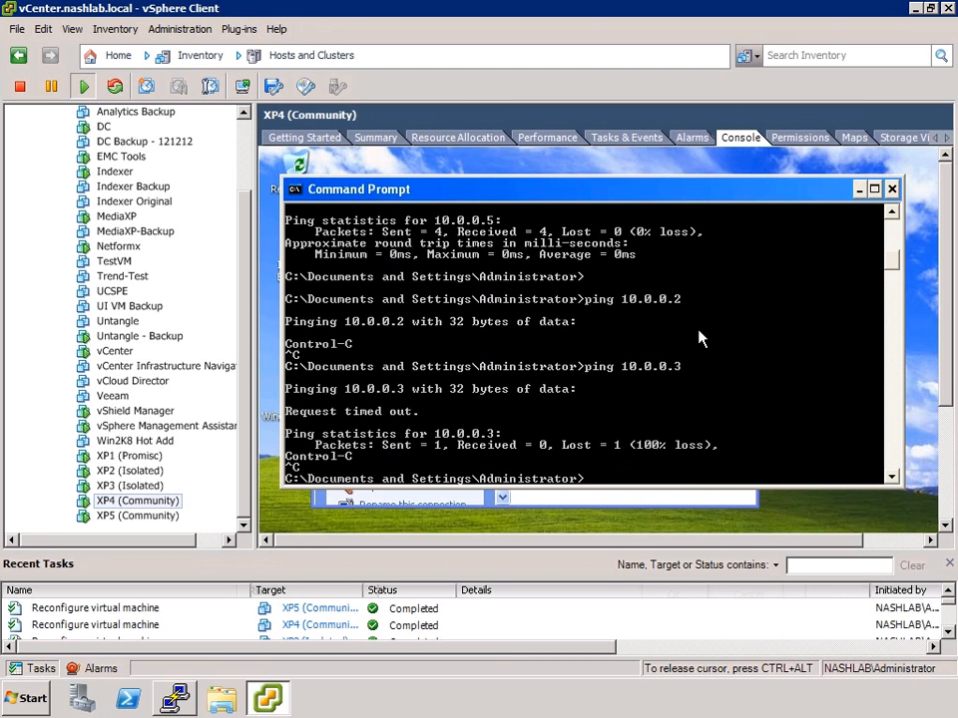